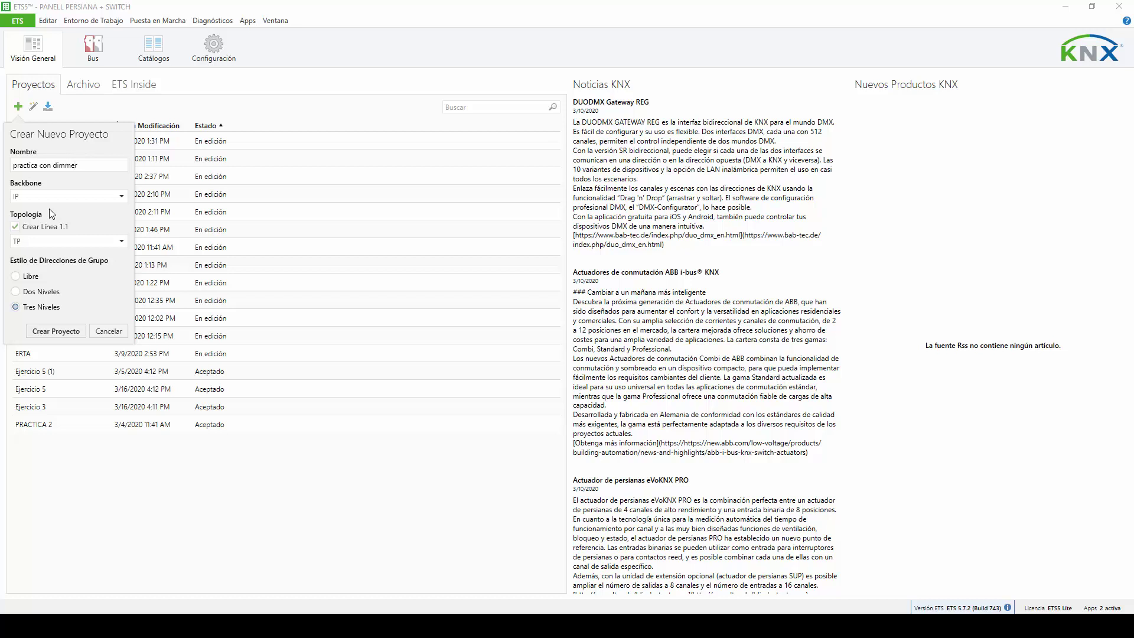
- Create the project "practica con dimmer" and add a building part named SCHNEIDER ELECTRIC to it
key("Return")
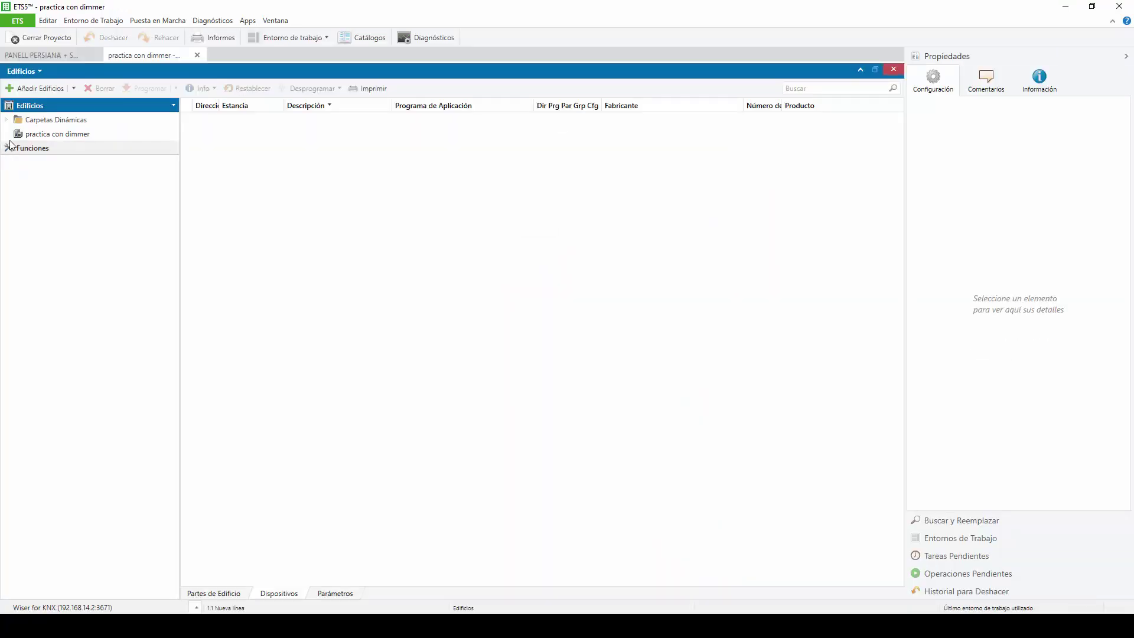
left_click(24, 134)
right_click(23, 134)
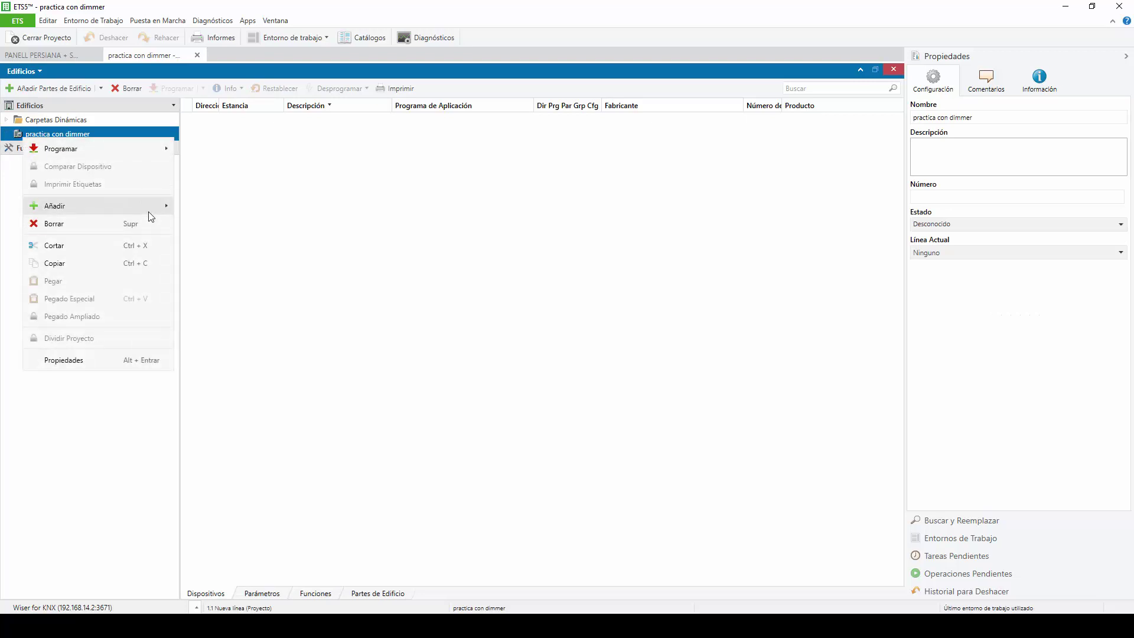
mouse_move(150, 215)
left_click(200, 208)
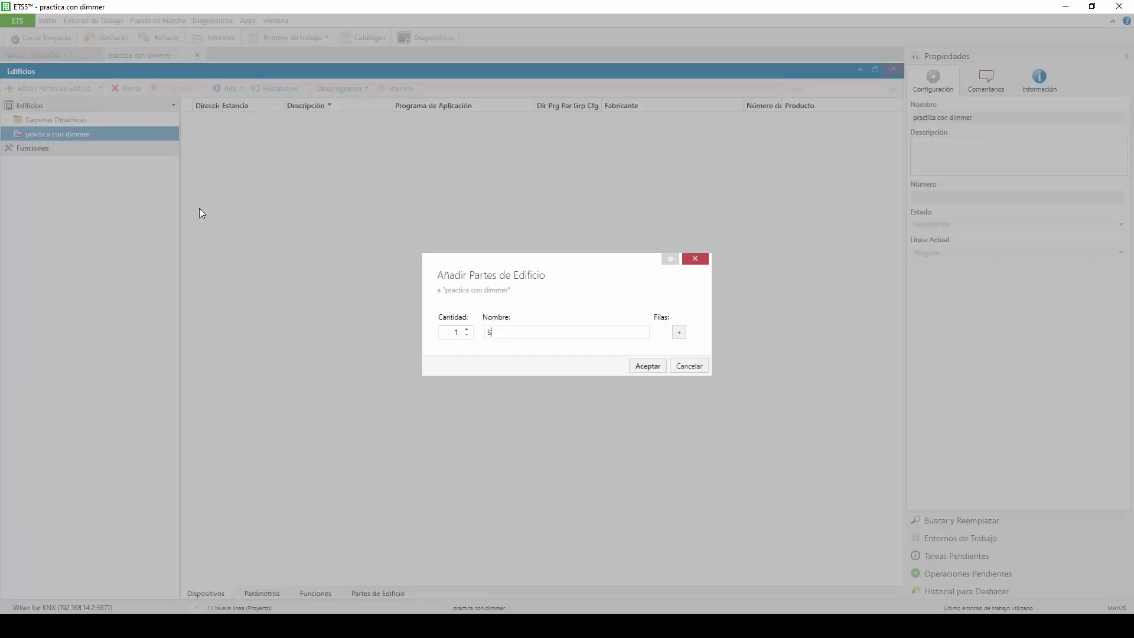
type("SCHNEIDER ELECTRIC")
key("Return")
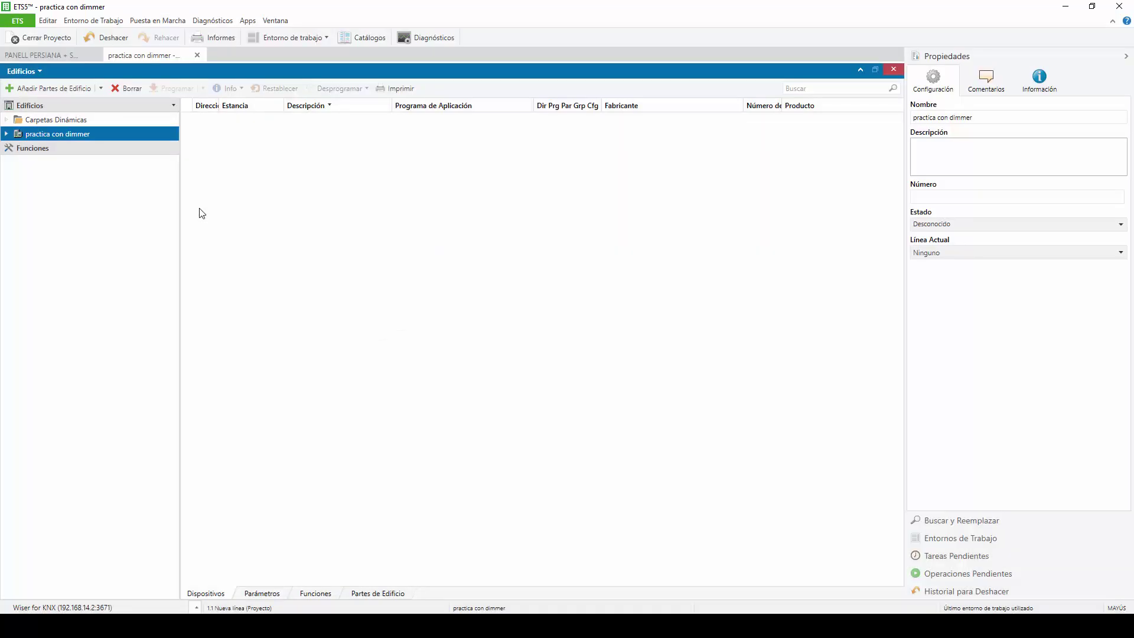
- Add a floor named PLANTA BAJA to the SCHNEIDER ELECTRIC building
left_click(11, 136)
left_click(26, 148)
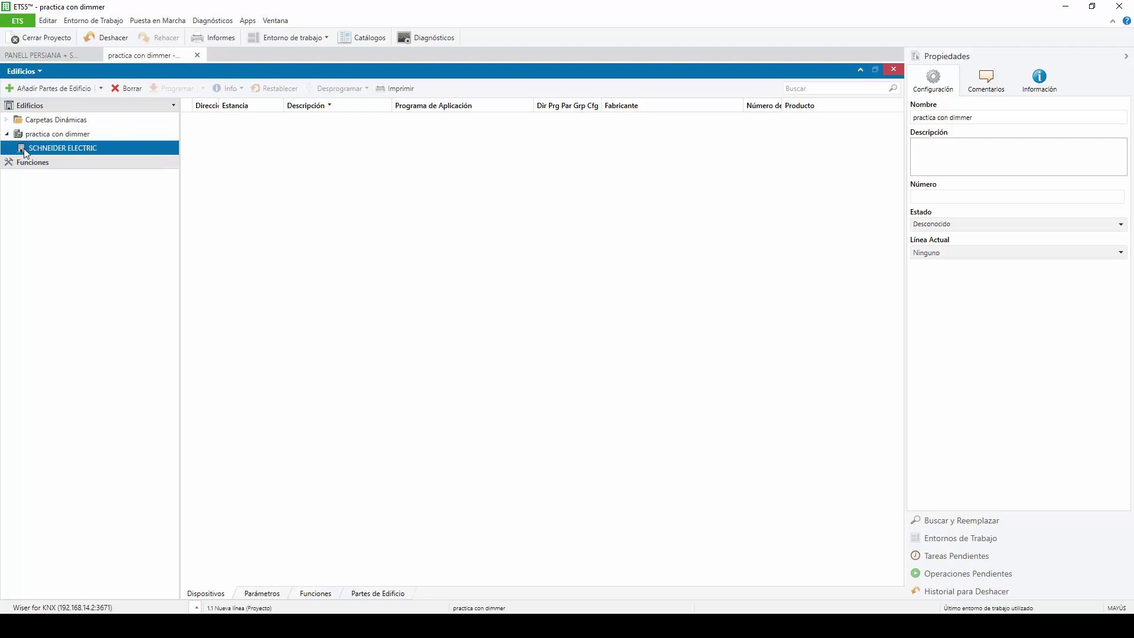
right_click(31, 151)
mouse_move(136, 216)
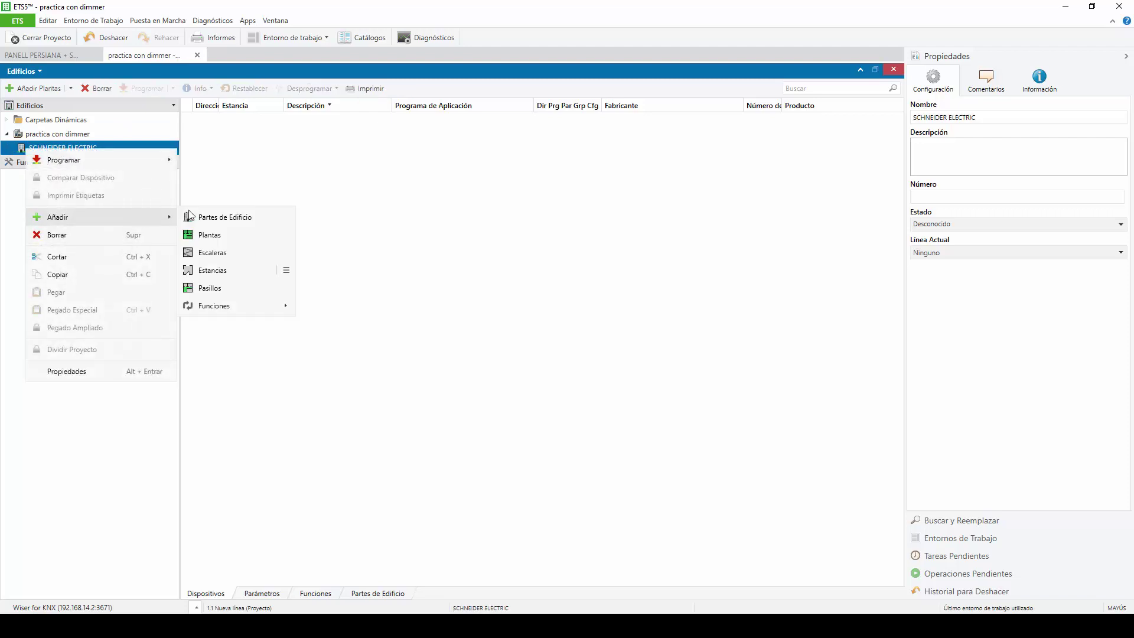
left_click(223, 235)
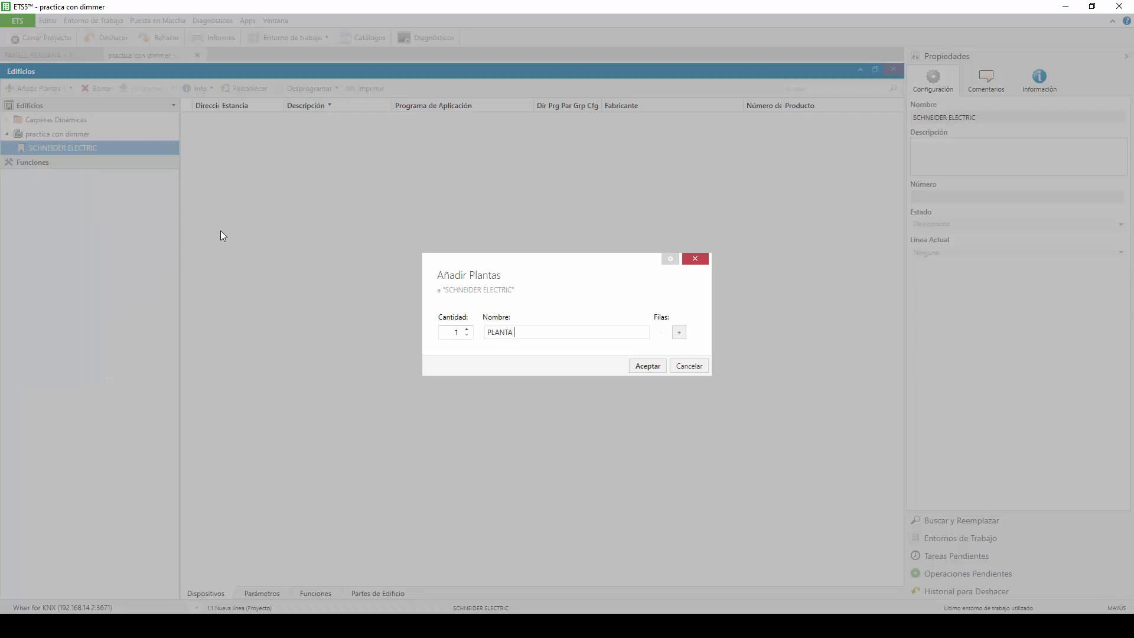
type("PLANTA BAJA")
key("Return")
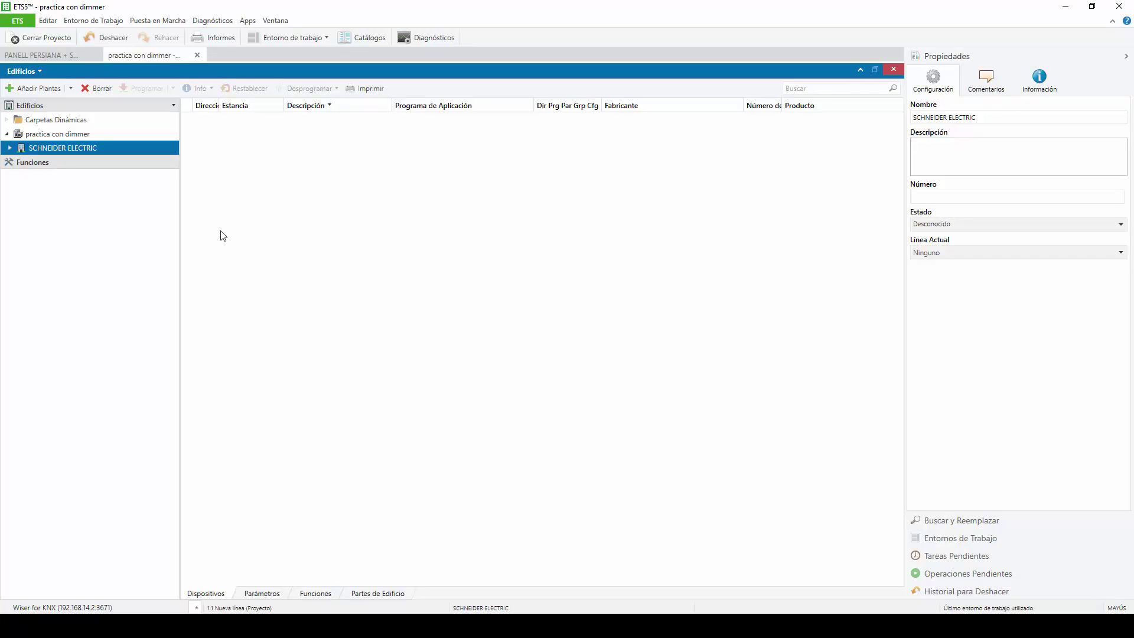
- Add a room named "SALA de estar" to PLANTA BAJA, with its use set to Sala de estar
left_click(9, 148)
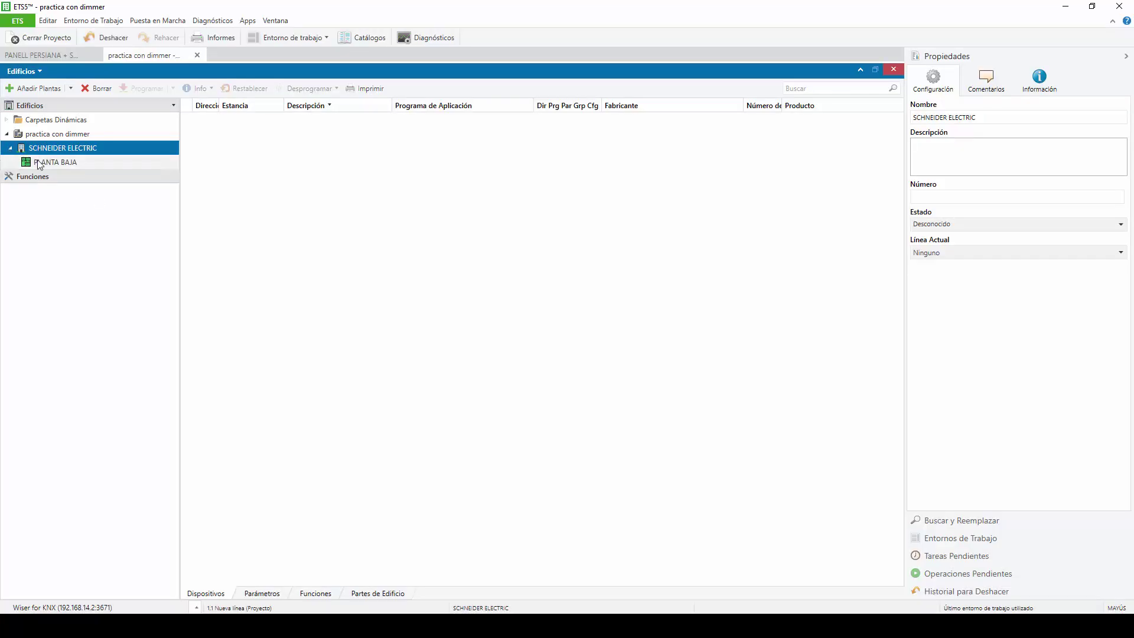
left_click(37, 161)
right_click(37, 161)
mouse_move(176, 238)
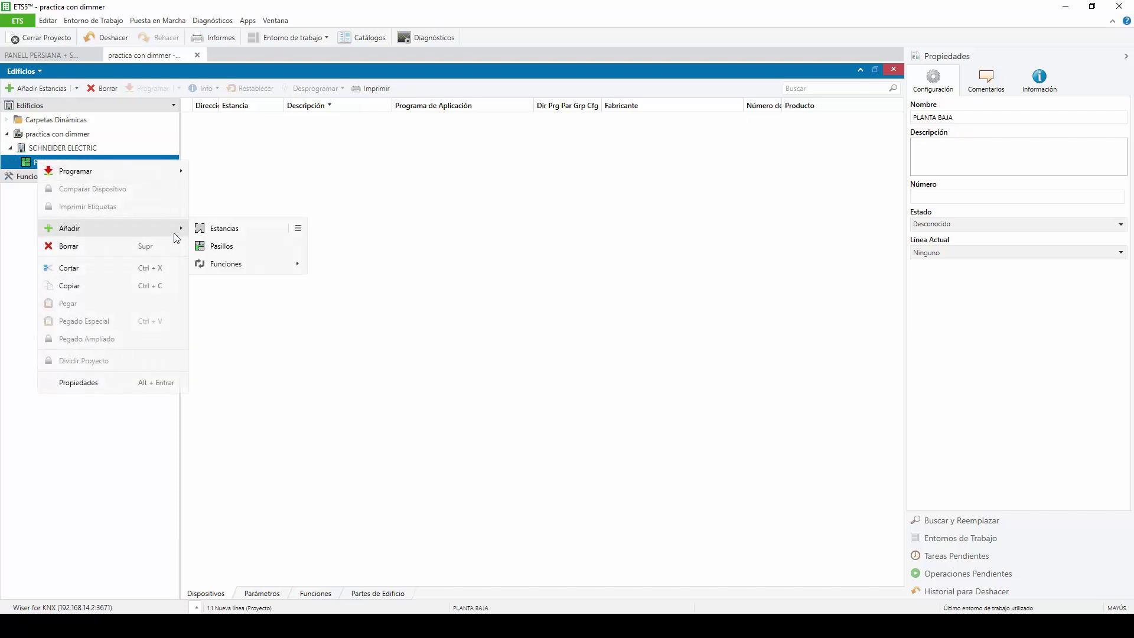
left_click(241, 230)
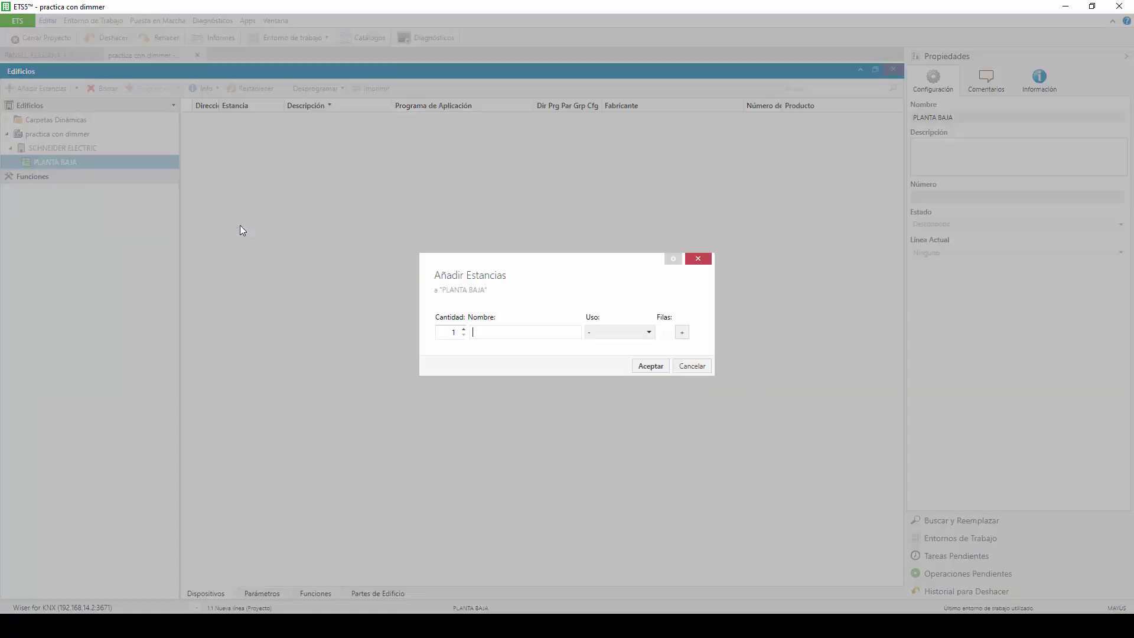
type("SALA")
key("Return")
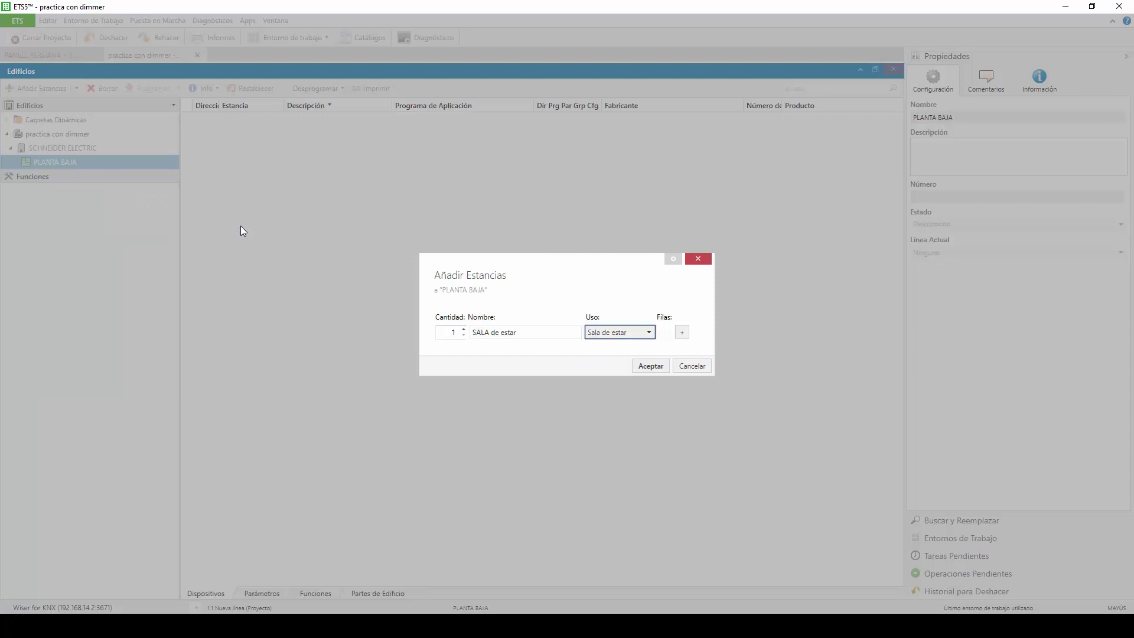
key("Return")
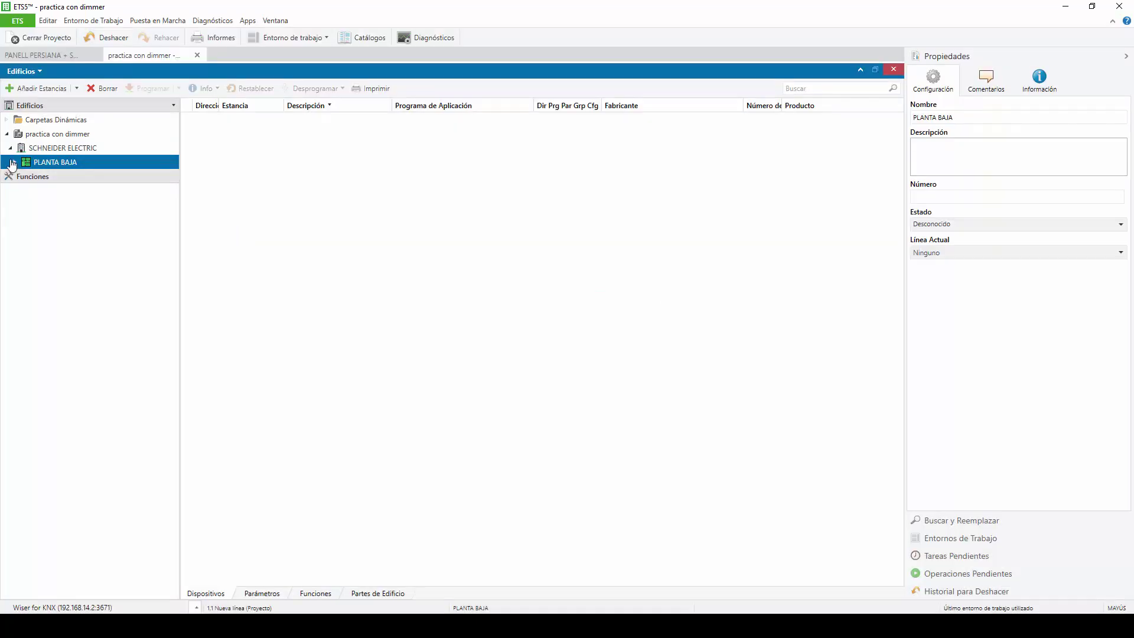
- Add a distribution board (Cuadro) named CUADRO DOMOTICO to the SALA de estar room
left_click(42, 175)
right_click(52, 176)
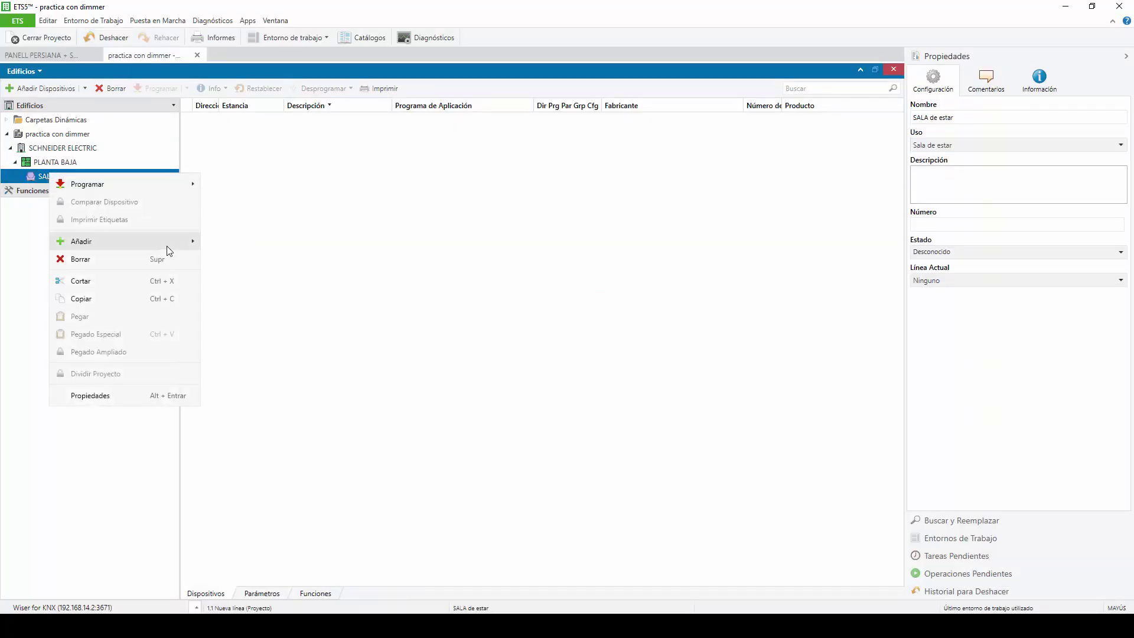
mouse_move(172, 241)
left_click(247, 244)
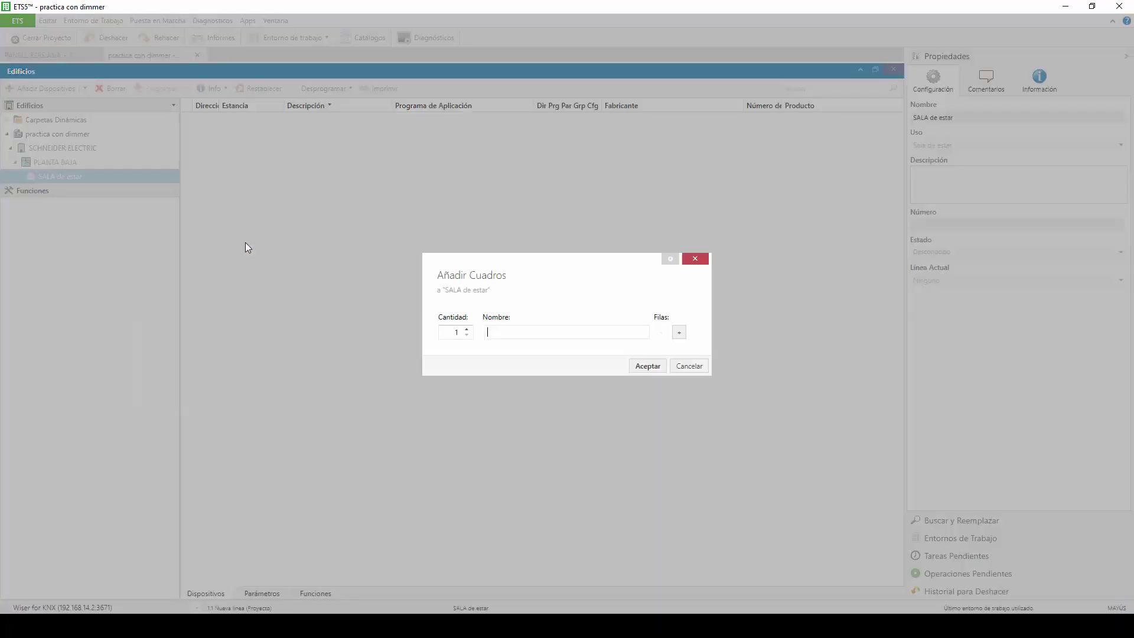
key("Caps_Lock")
type("cuad")
key("BackSpace")
key("BackSpace")
key("Caps_Lock")
type("ADRO DOR")
key("Return")
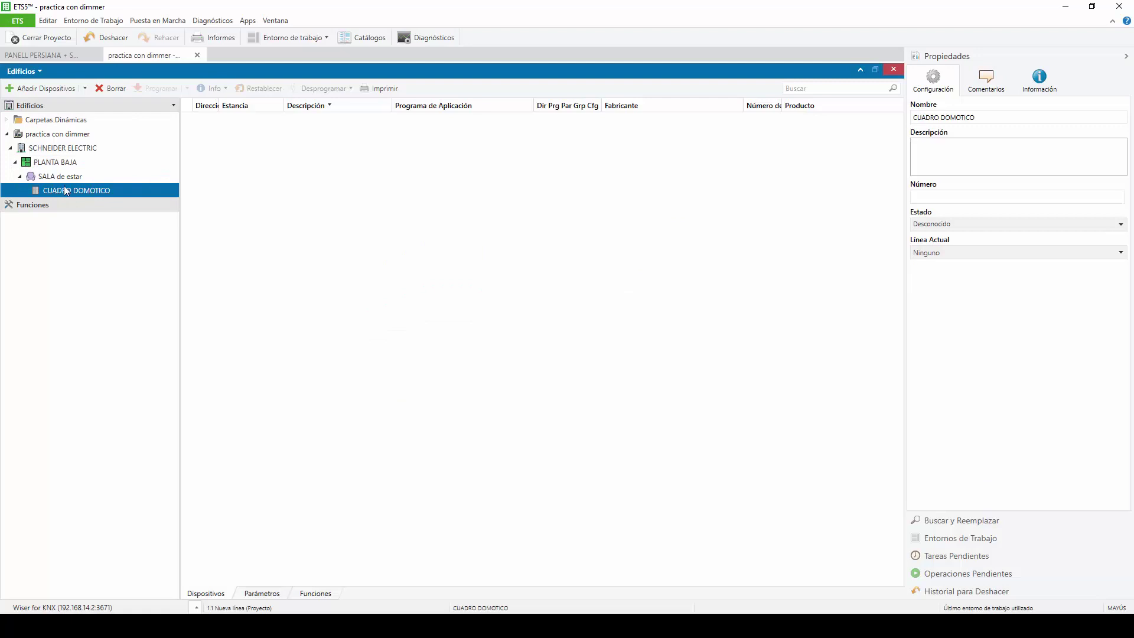
- Find the dimming actuator MTN6710-0002 in the device catalogue and add it to CUADRO DOMOTICO
right_click(62, 189)
mouse_move(172, 256)
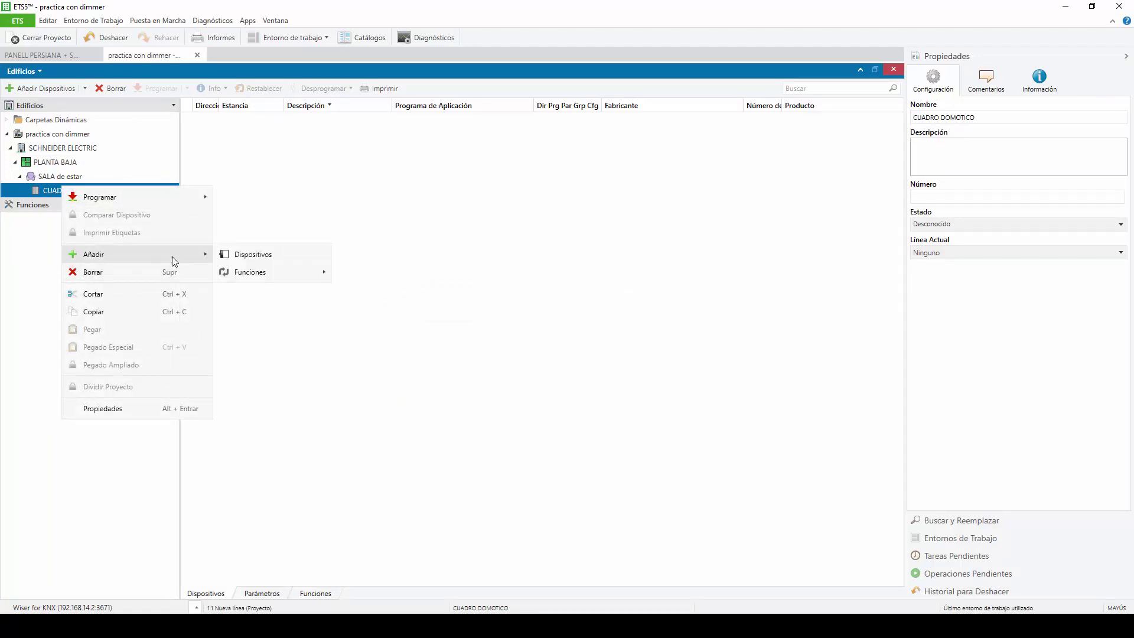
left_click(264, 253)
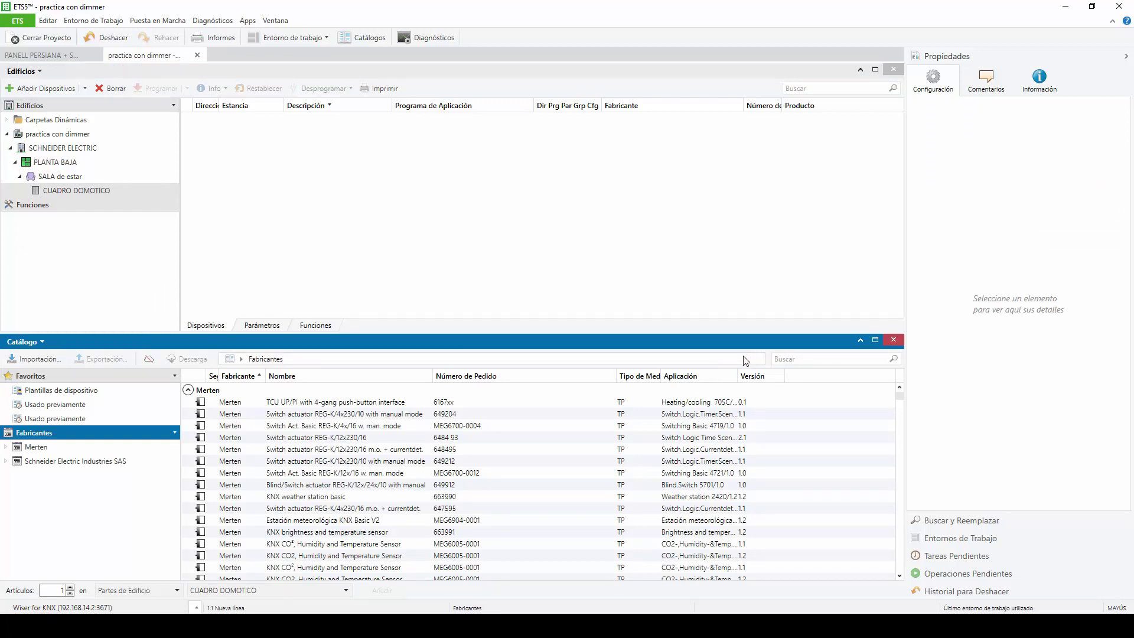
left_click(818, 360)
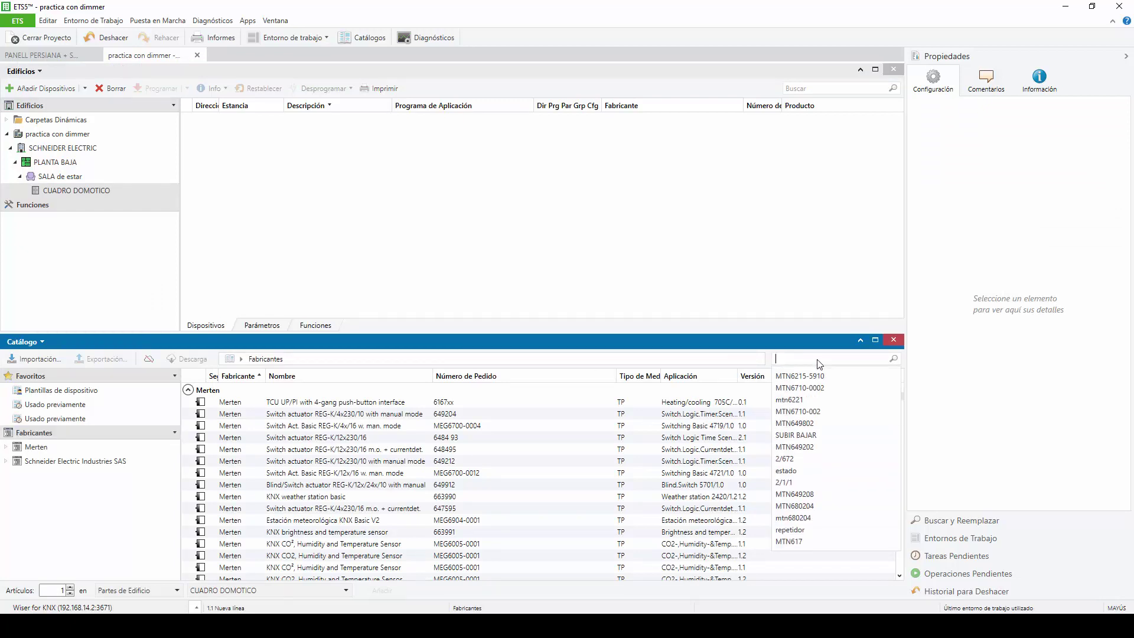
left_click(817, 388)
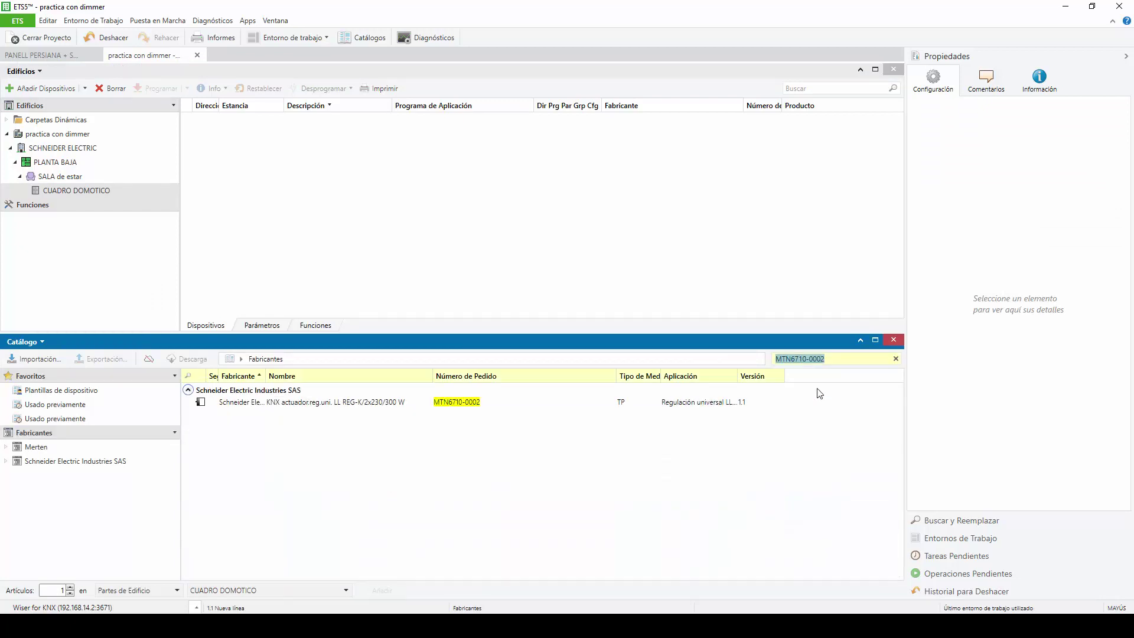
double_click(346, 401)
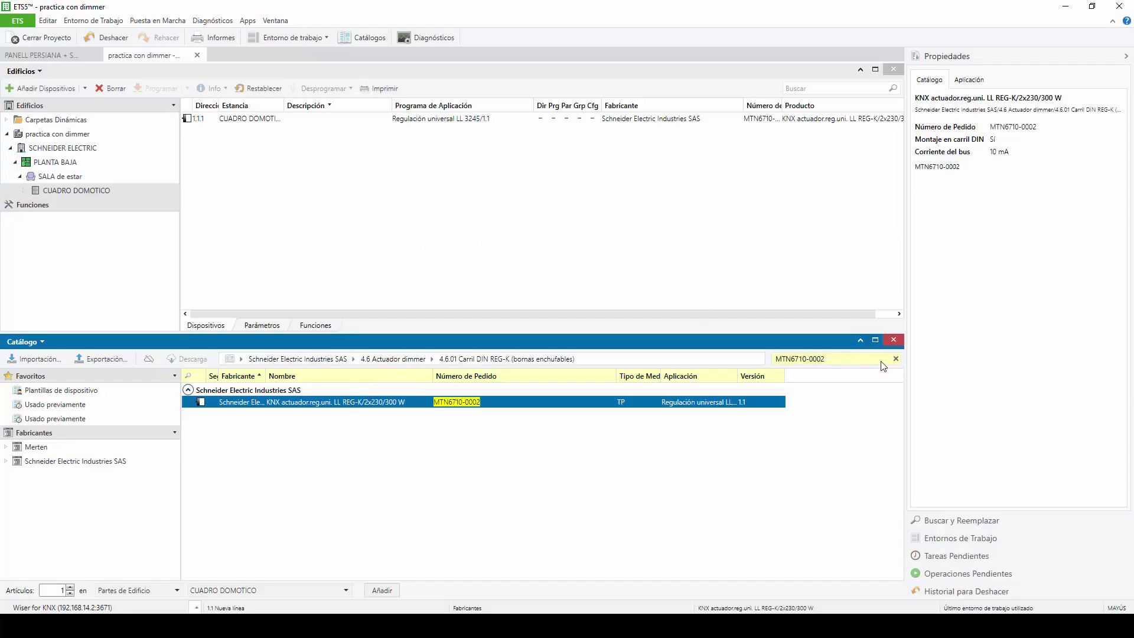
- Search the catalogue for MTN6215-5910 and add the Multitouch Pro System Design with application version 1.4
left_click(896, 359)
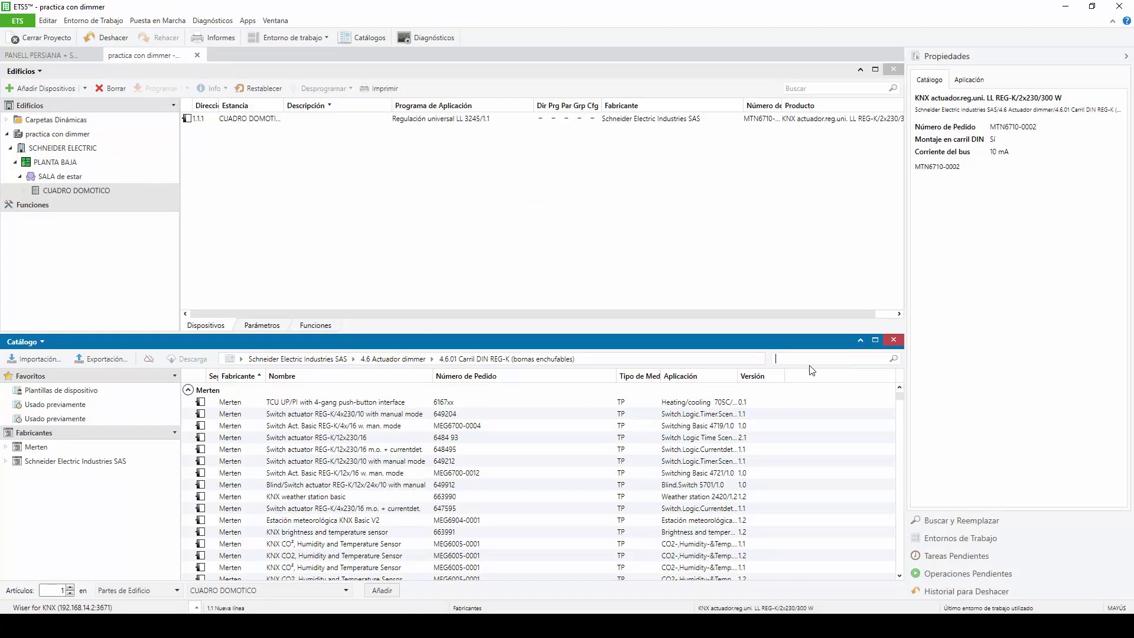
type("MTN")
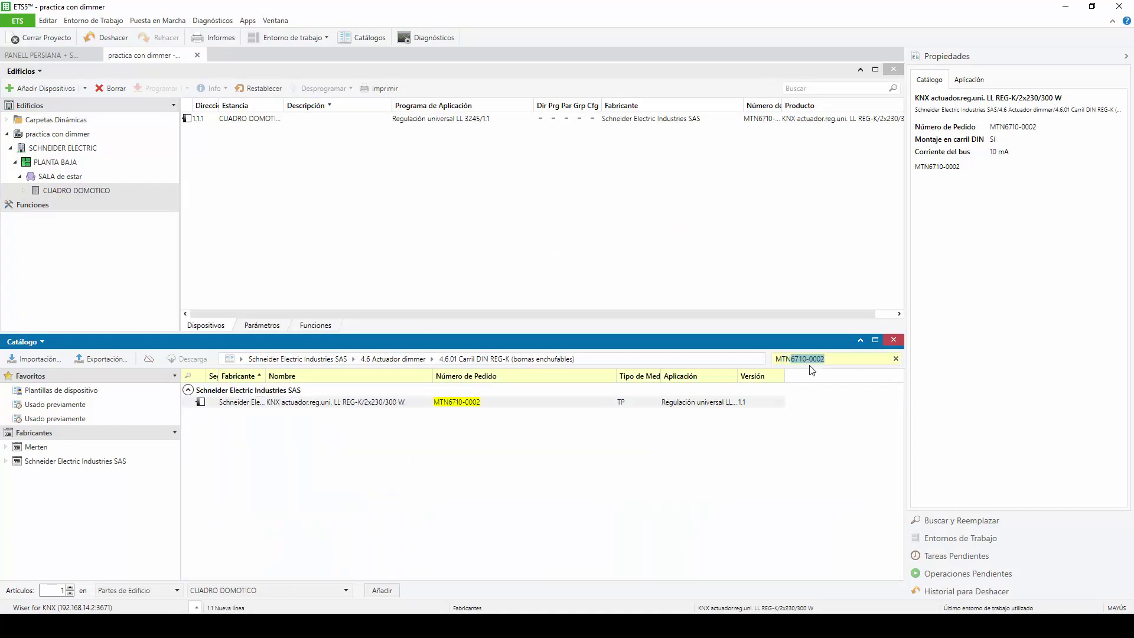
type("6215-59")
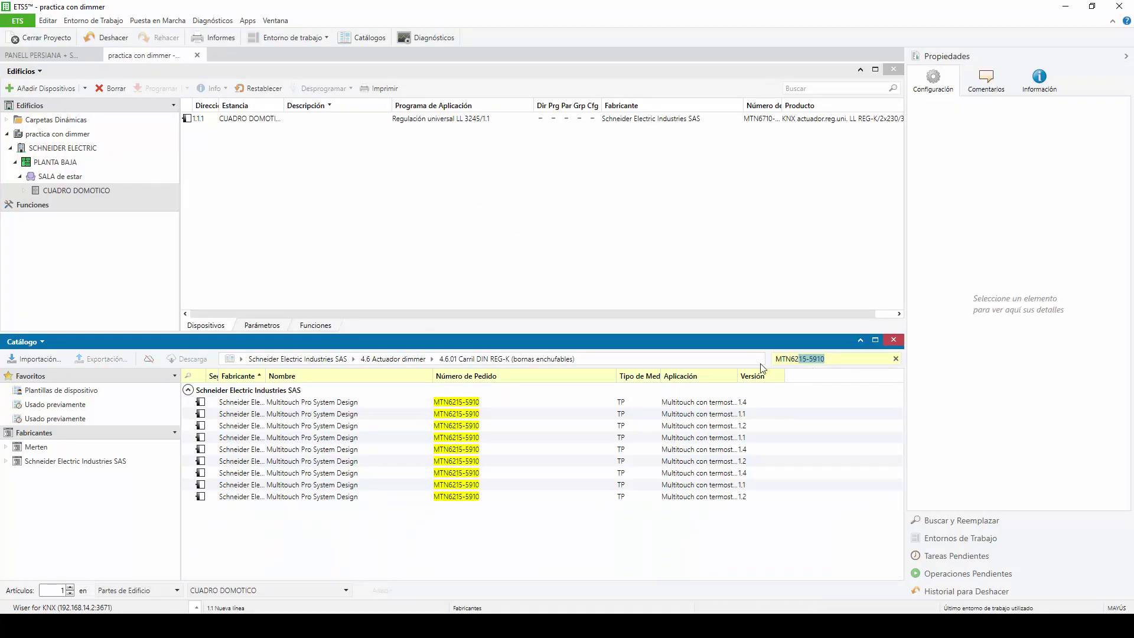
double_click(286, 405)
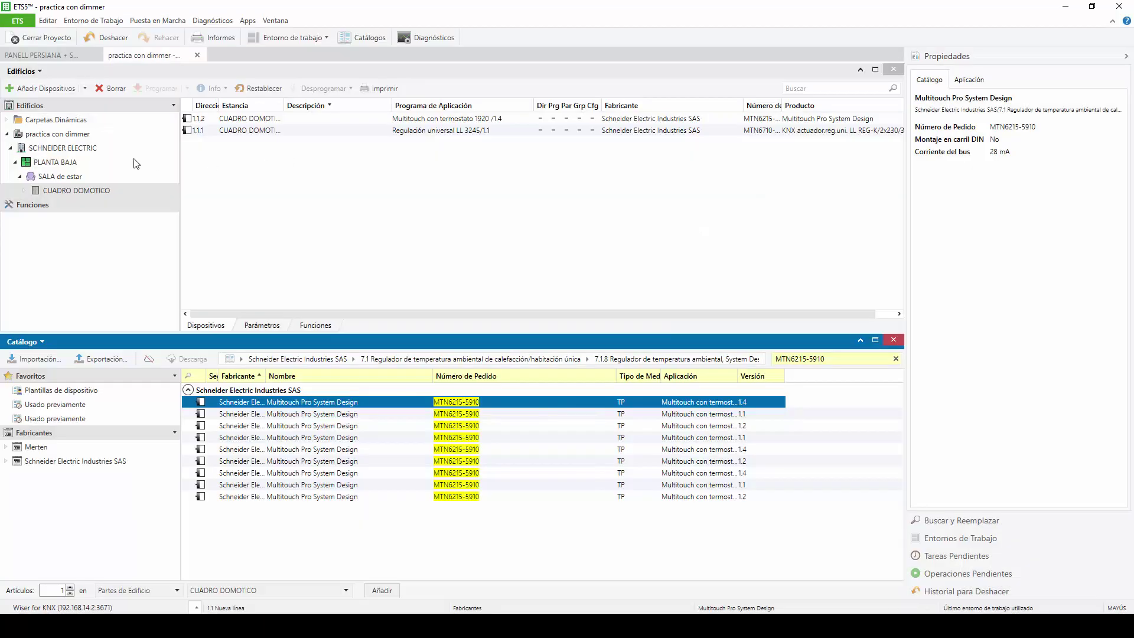
- Move the Multitouch Pro System Design from CUADRO DOMOTICO into SALA de estar, and close the catalogue with the dimming actuator selected
double_click(29, 191)
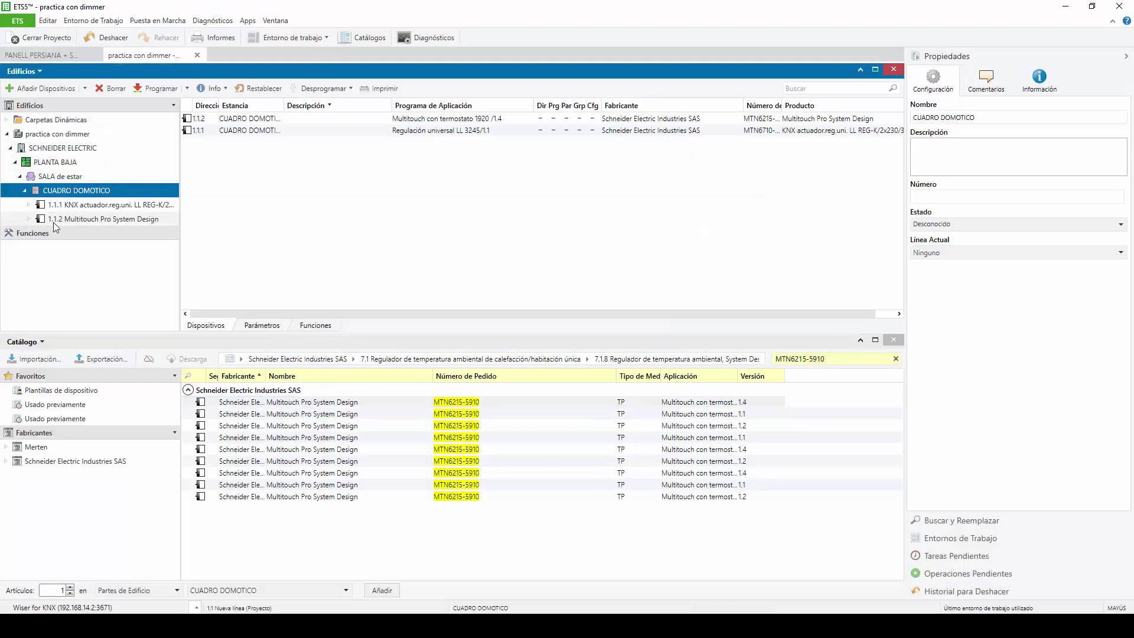
left_click_drag(54, 221, 48, 178)
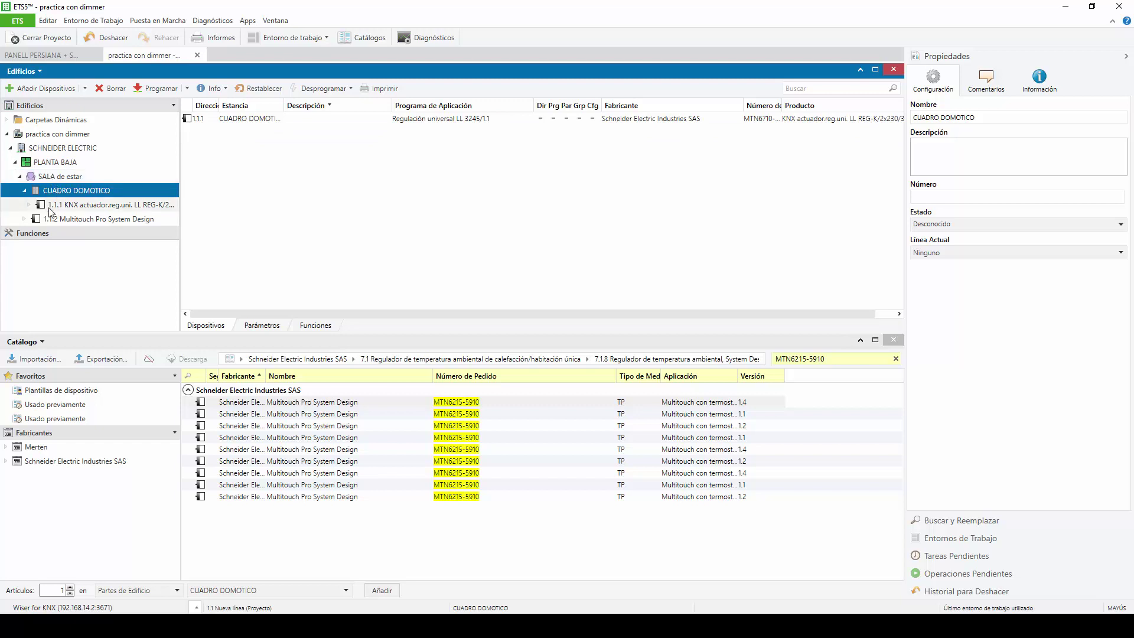
left_click(72, 206)
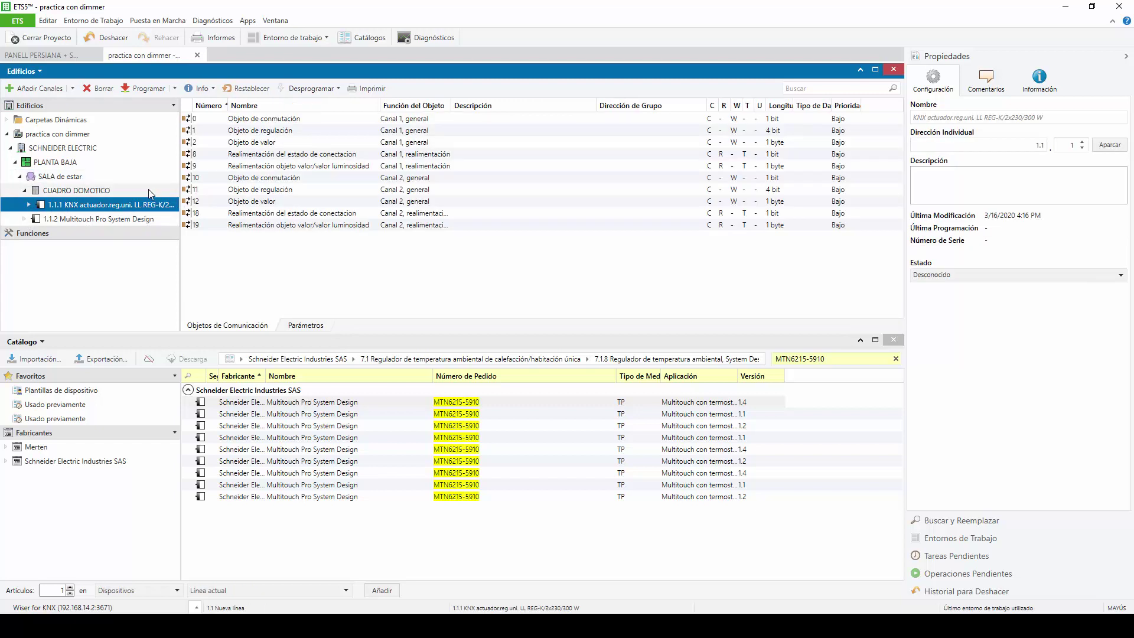
left_click(891, 340)
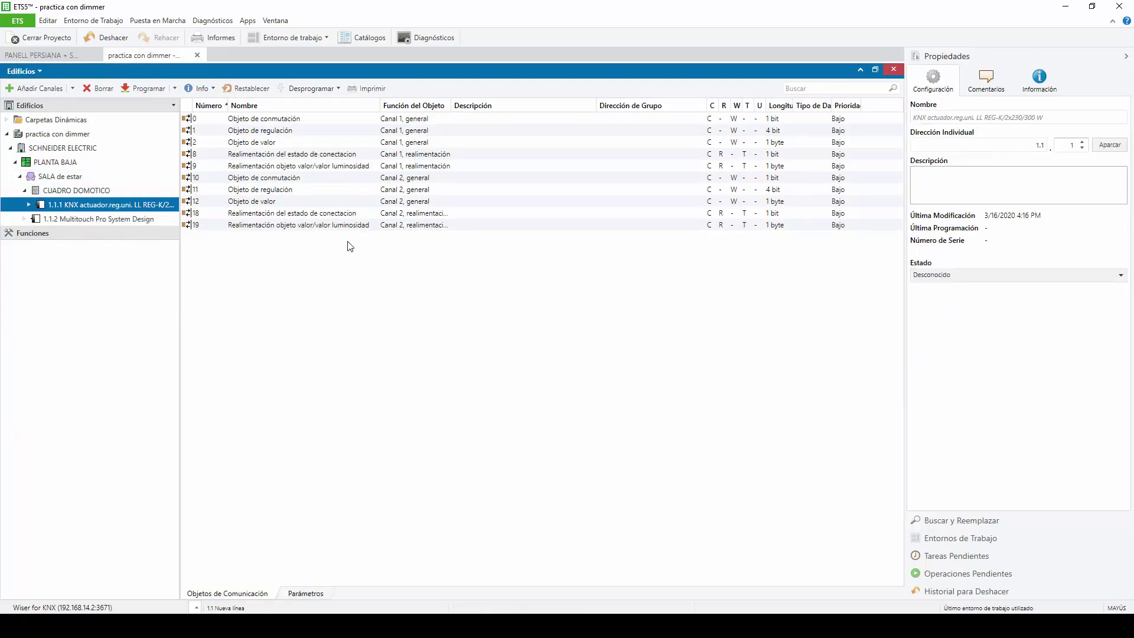
- Open a new group addresses (Direcciones de Grupo) workspace view and maximize it
left_click(69, 21)
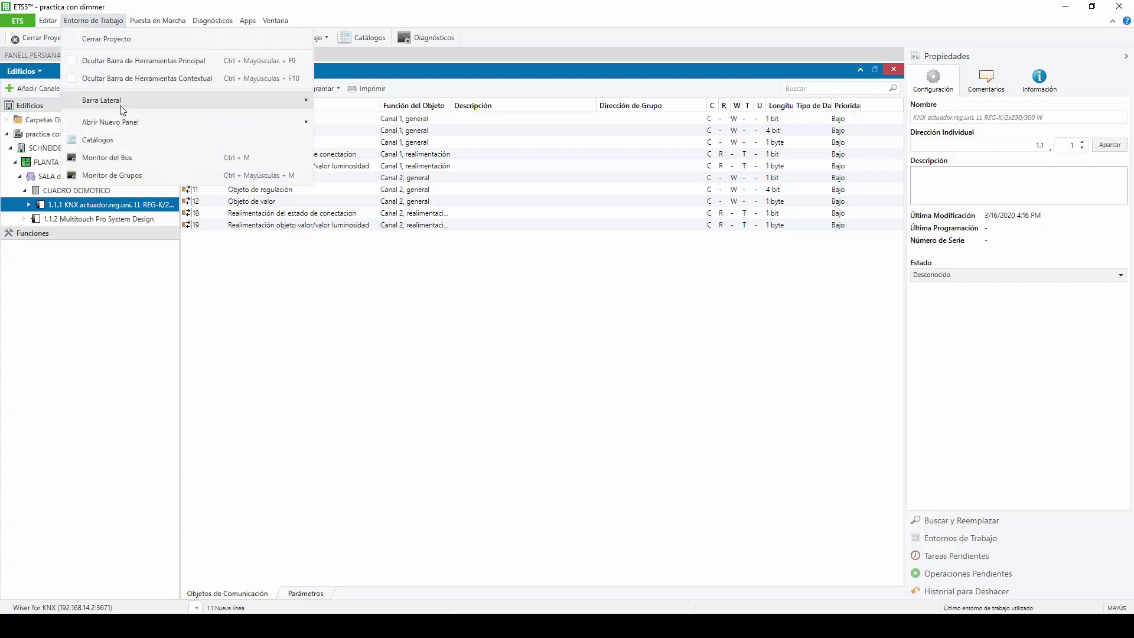
mouse_move(126, 120)
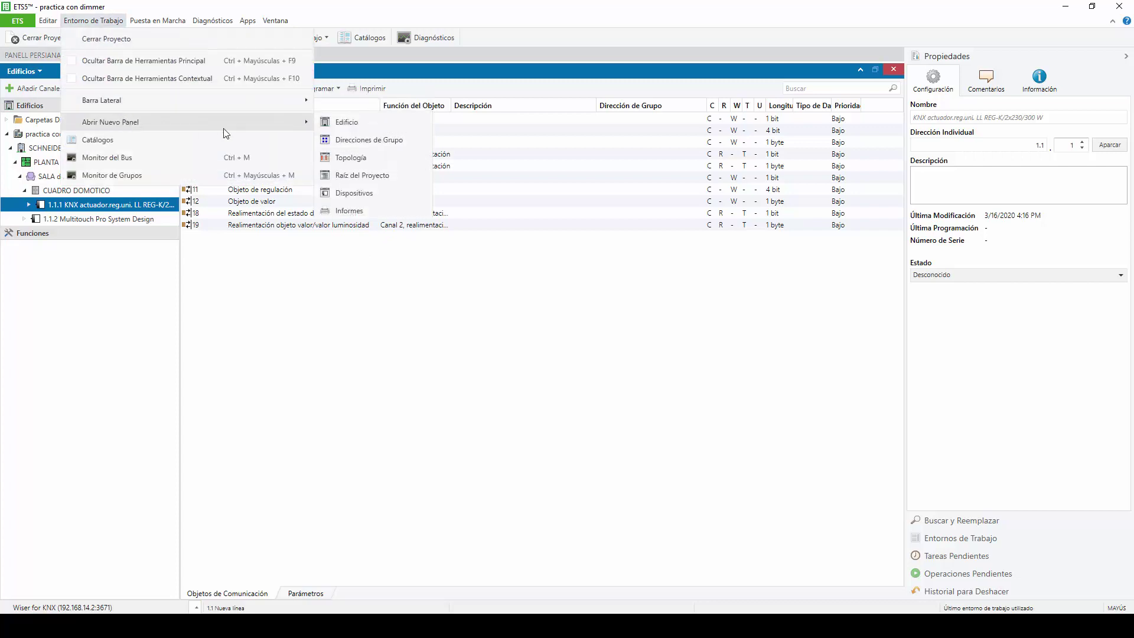
left_click(349, 139)
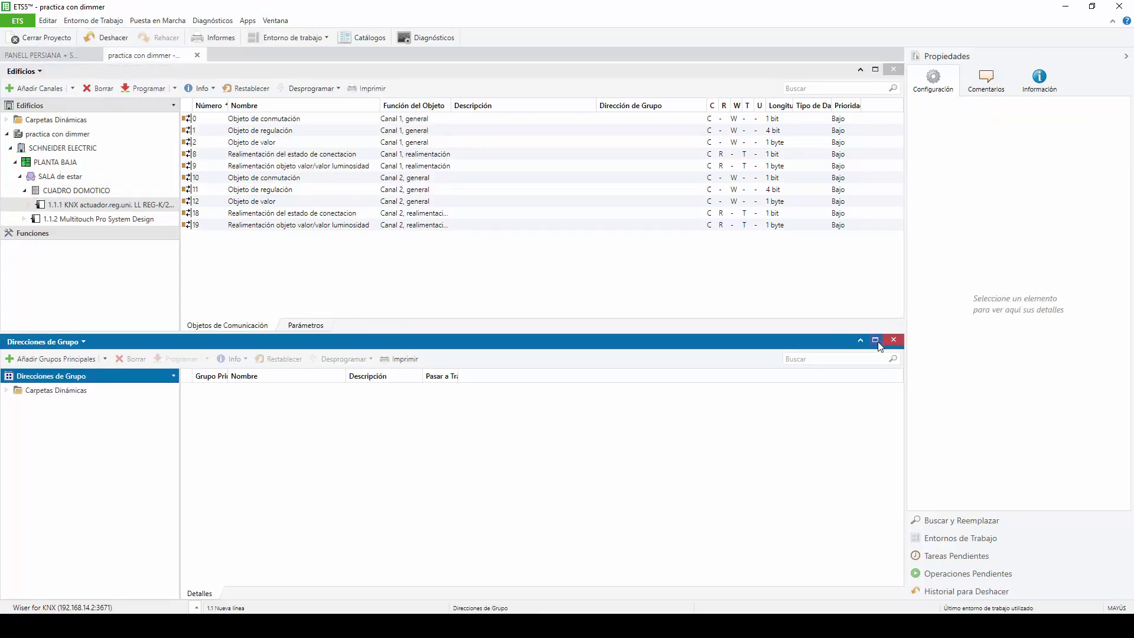
left_click(875, 341)
- Add a main group named ILUMINACIÓN to the group addresses, with its addressing starting at 1
right_click(49, 108)
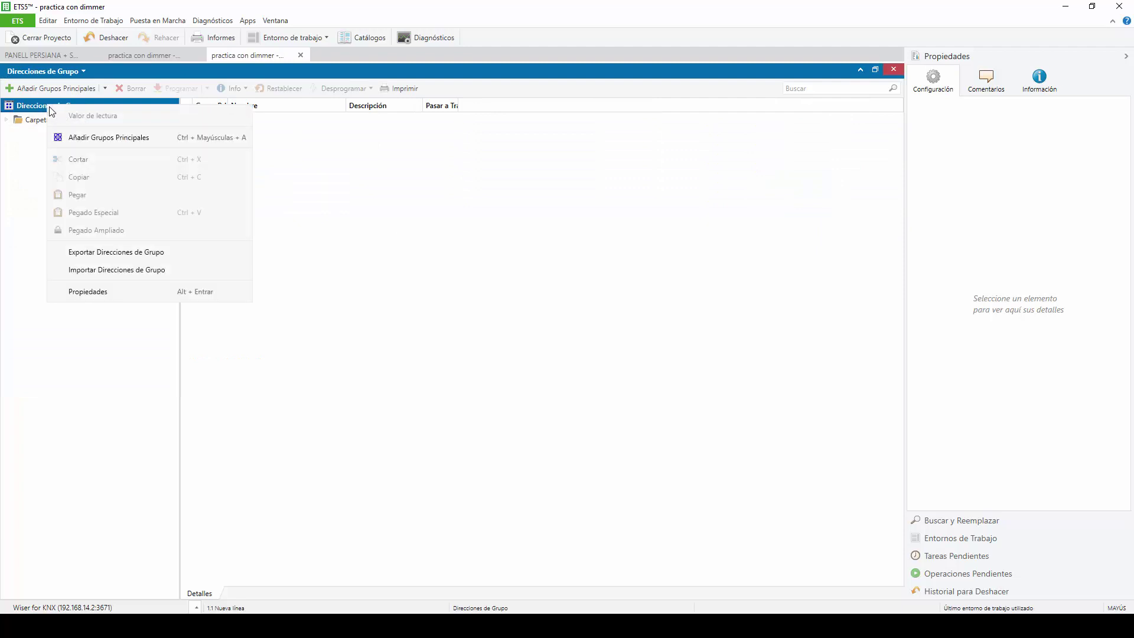
left_click(90, 139)
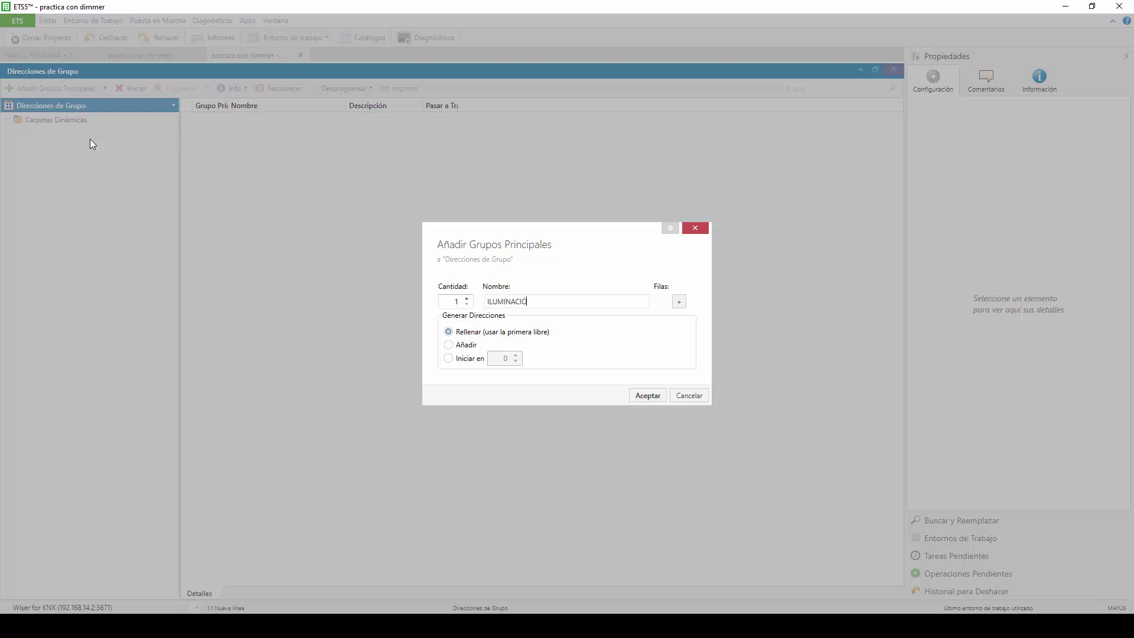
left_click(448, 358)
left_click(630, 392)
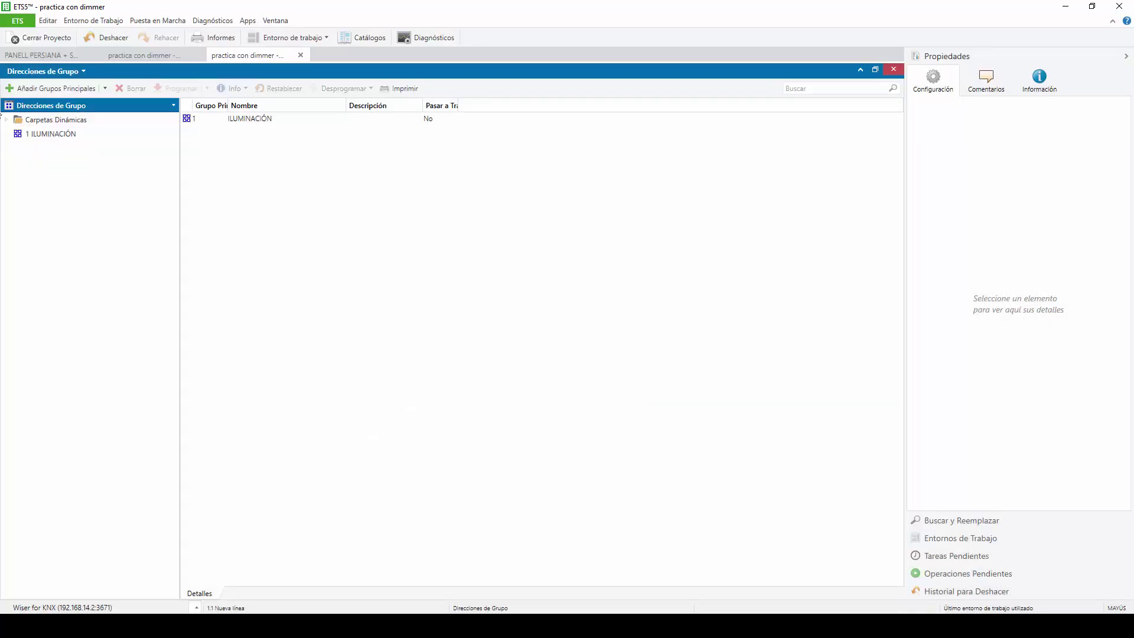
- Start adding intermediate groups under main group 1 ILUMINACIÓN, with five rows named ON/OFF and addressing starting at 1
left_click(37, 135)
right_click(37, 136)
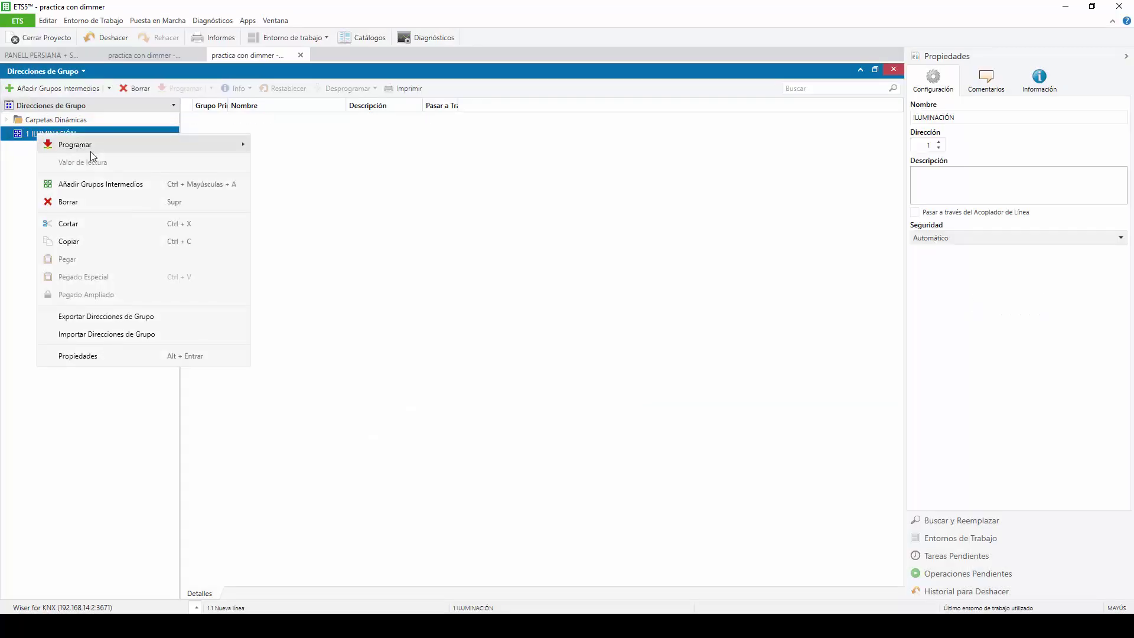
left_click(135, 185)
left_click(525, 303)
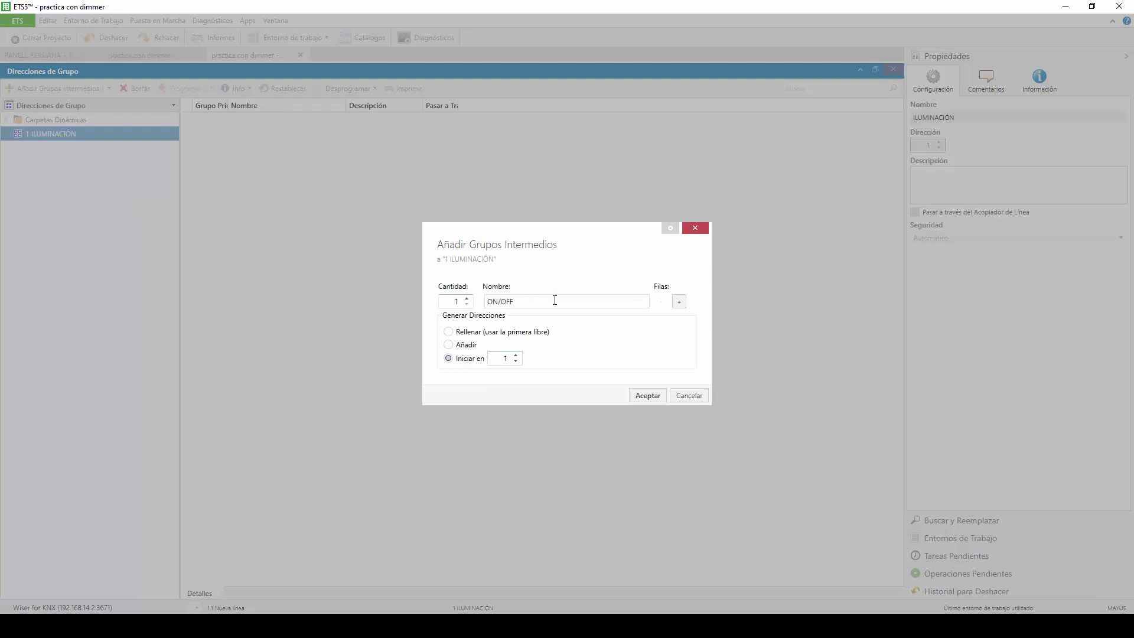
left_click(679, 302)
left_click(680, 309)
left_click(679, 317)
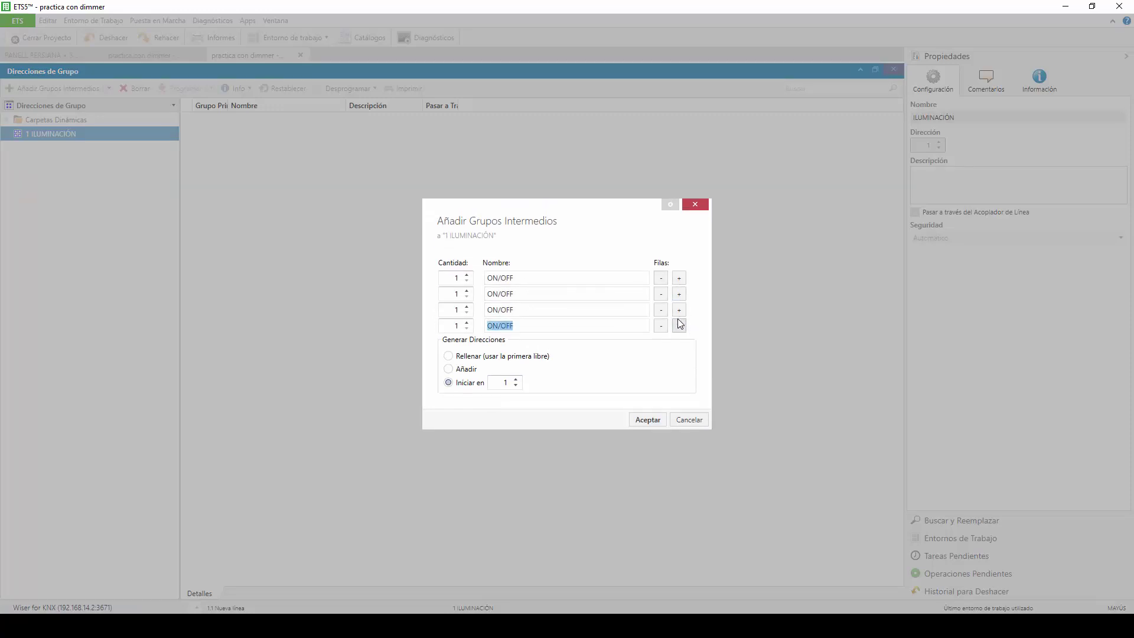
left_click(679, 326)
- Rename the four rows after the first as REGULACIÓN %, VALOR %, ESTADO ON/OFF and ESTADO VALOR %, and create the intermediate groups
left_click_drag(532, 286, 412, 288)
type("RE")
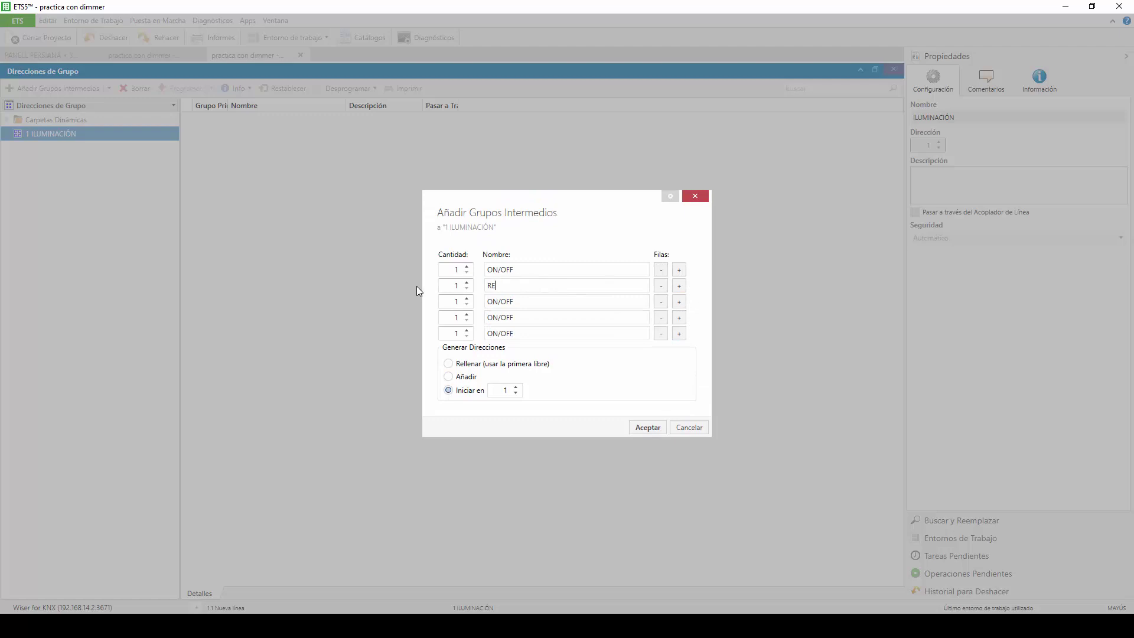
type("GULACIÓN %")
left_click_drag(486, 301, 522, 300)
type("VALOR")
left_click_drag(545, 322, 486, 319)
type("ESTADO ON/OFF")
left_click_drag(517, 339, 419, 345)
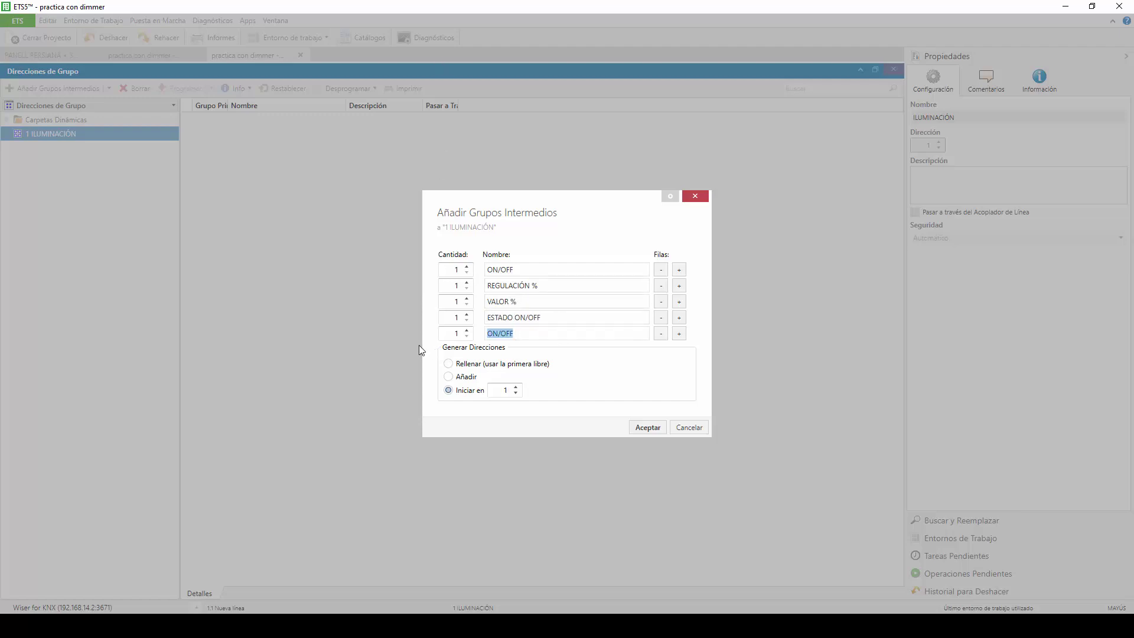
type("ESTADO VALLR")
key("BackSpace")
key("BackSpace")
type("OR %")
left_click(645, 428)
- Add a group address named ON/OFF LUZ 1 to the ON/OFF intermediate group, with addressing starting at 1
left_click(271, 120)
right_click(270, 123)
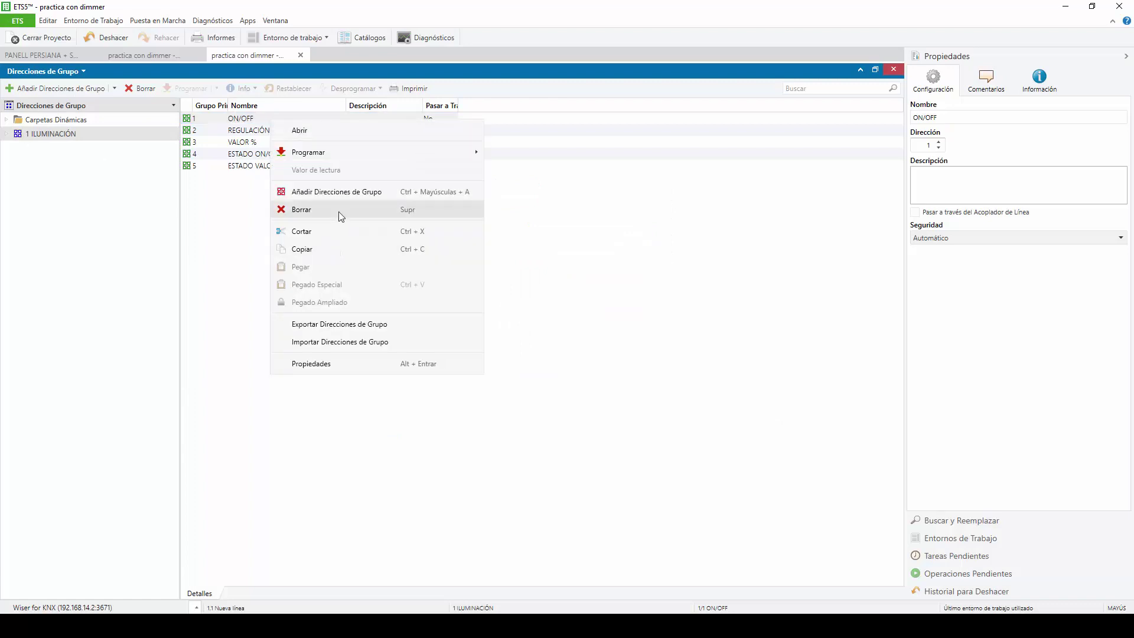
left_click(339, 197)
type("ON/OFF LUZ 1")
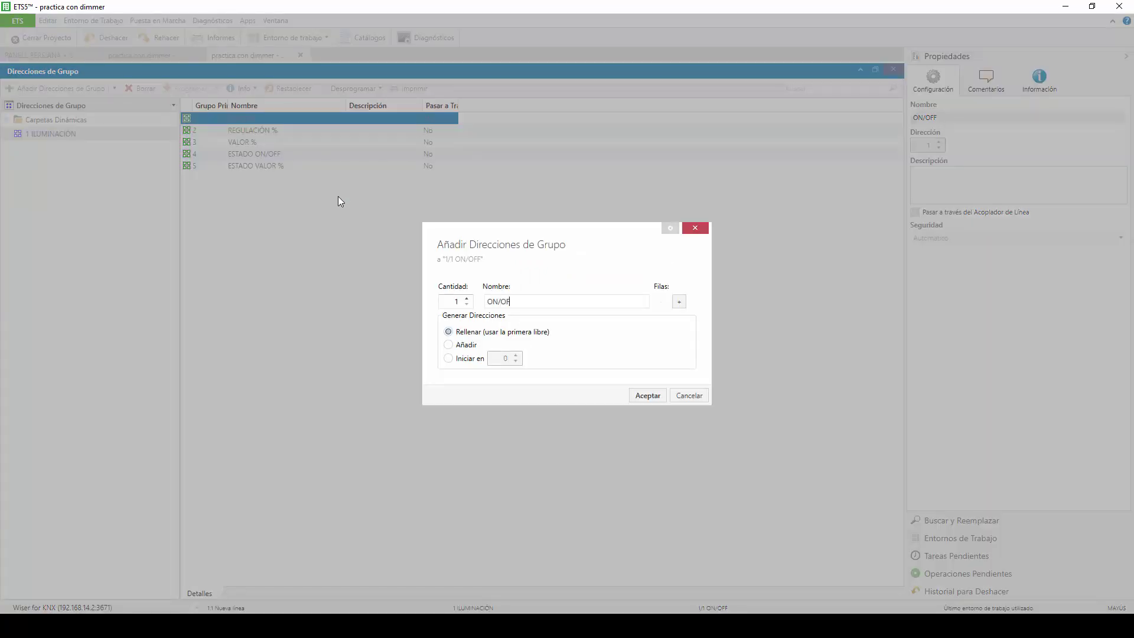
left_click(448, 358)
left_click(647, 395)
- Add a group address named REGULACIÓN % LUZ 1 to the REGULACIÓN % intermediate group, with addressing starting at 1
right_click(285, 132)
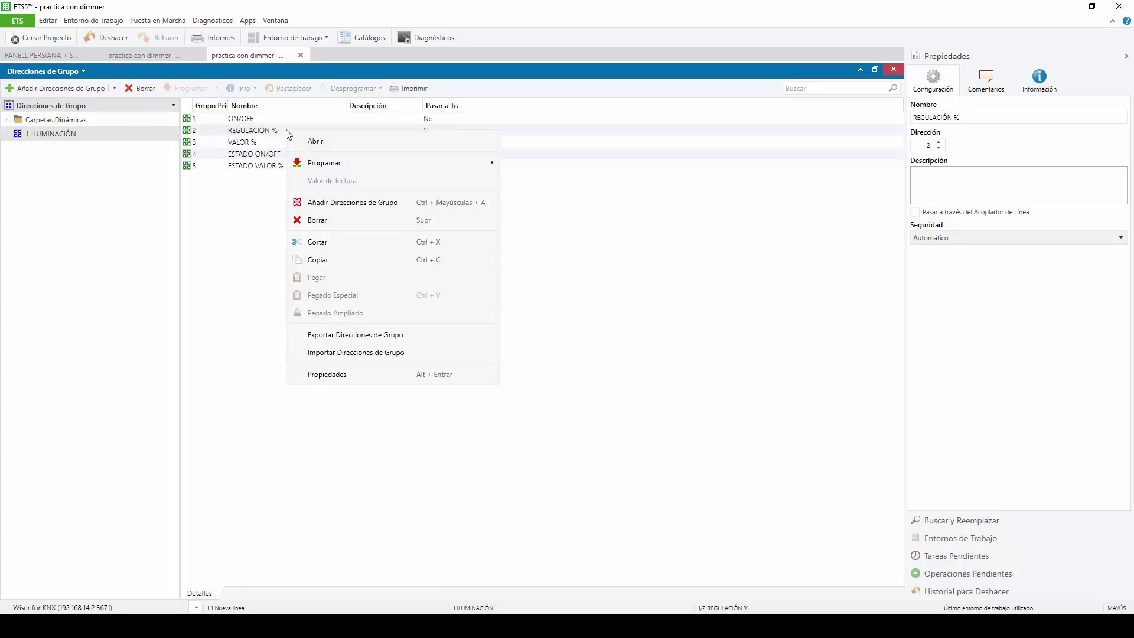
left_click(363, 202)
type("REGULACIÓN % LUZ 1")
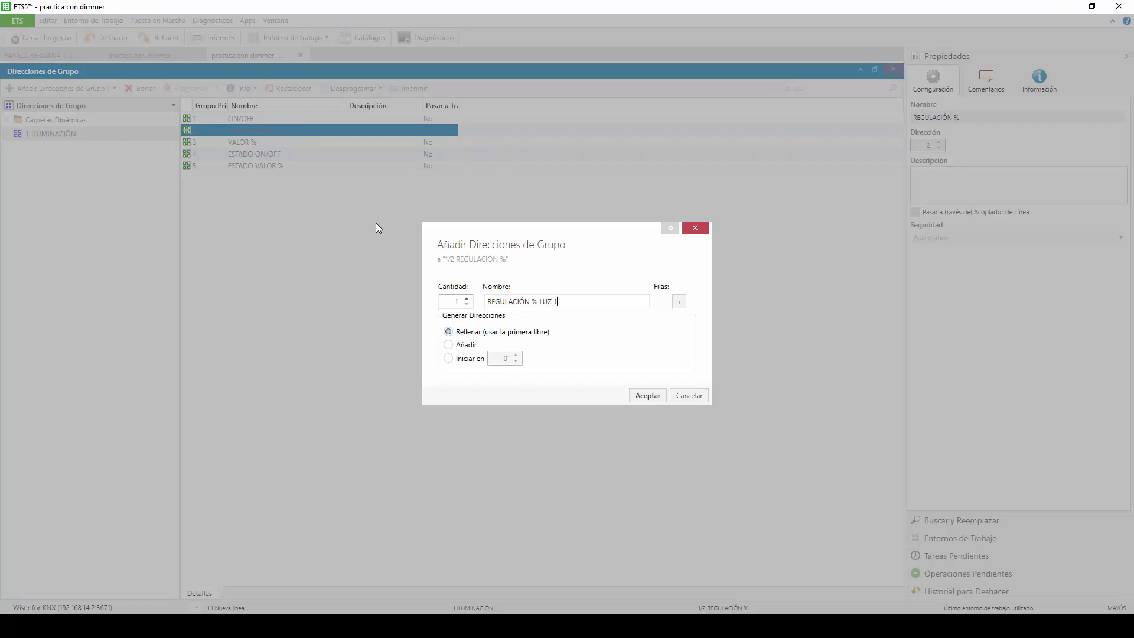
left_click(447, 358)
left_click(637, 395)
- Add a group address named VALOR % LUZ 1 to the VALOR % intermediate group, with addressing starting at 1
right_click(258, 141)
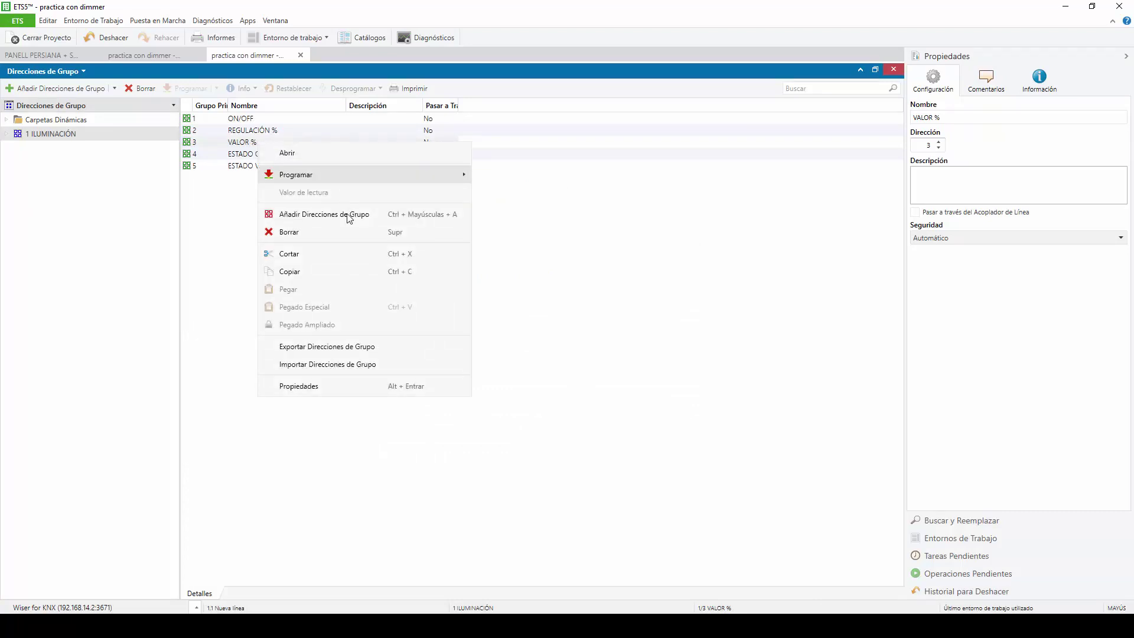
left_click(347, 218)
type("VALOR ")
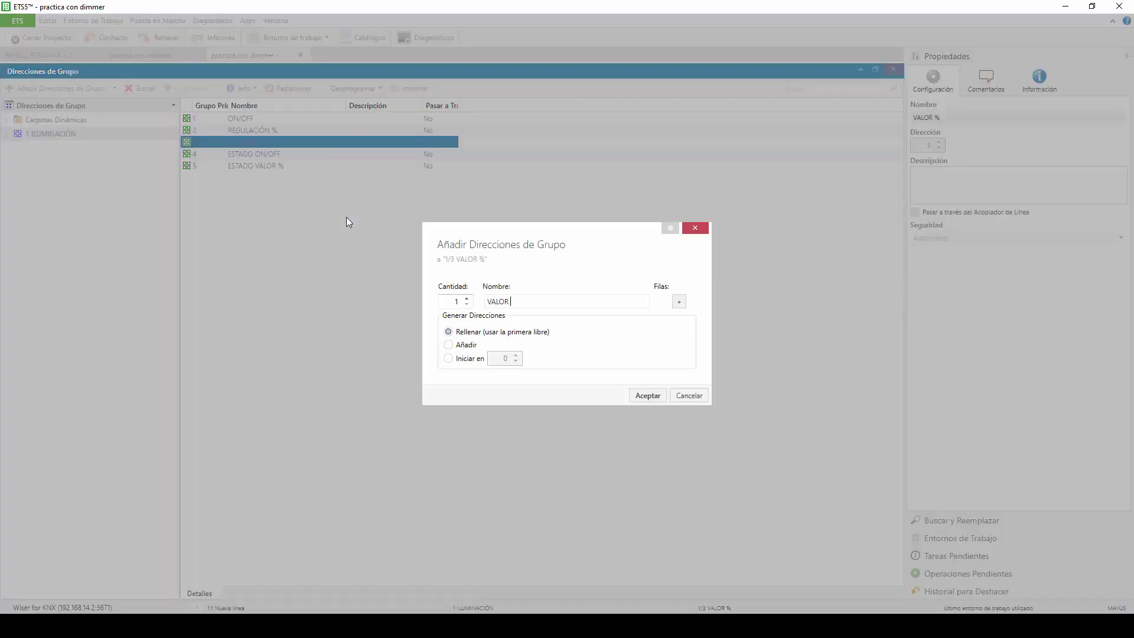
type("% KU")
key("BackSpace")
type("LUZ 1")
left_click(480, 358)
left_click(516, 355)
left_click(648, 395)
- Add a group address named ESTADO ON/OFF LUZ 1 to the ESTADO ON/OFF intermediate group, with addressing starting at 1
right_click(273, 154)
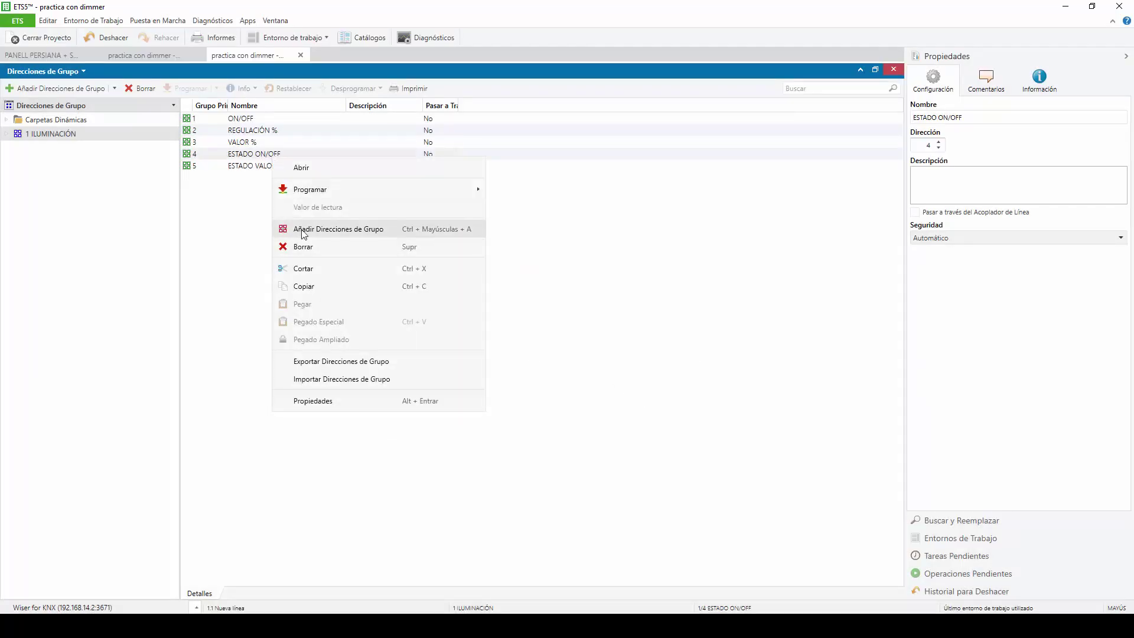
left_click(303, 228)
type("ESTADO ON")
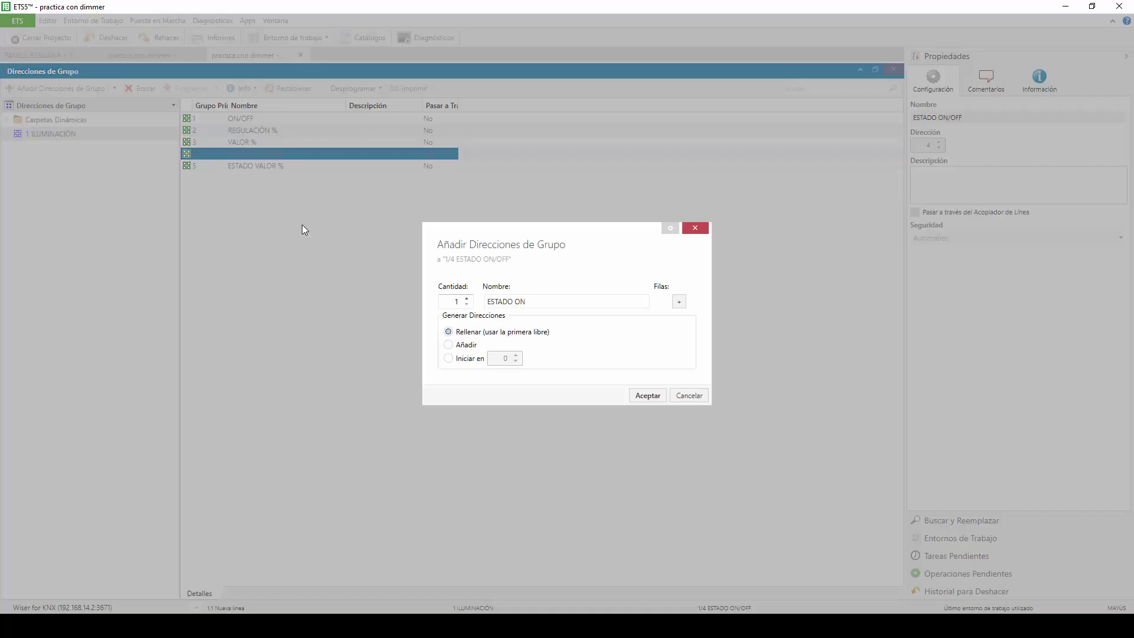
type("/OFF LUZ 1")
left_click(462, 359)
left_click(648, 395)
- Add a group address named ESTADO VALOR % LUZ 1 to the ESTADO VALOR % intermediate group, with addressing starting at 1
left_click(287, 167)
right_click(291, 169)
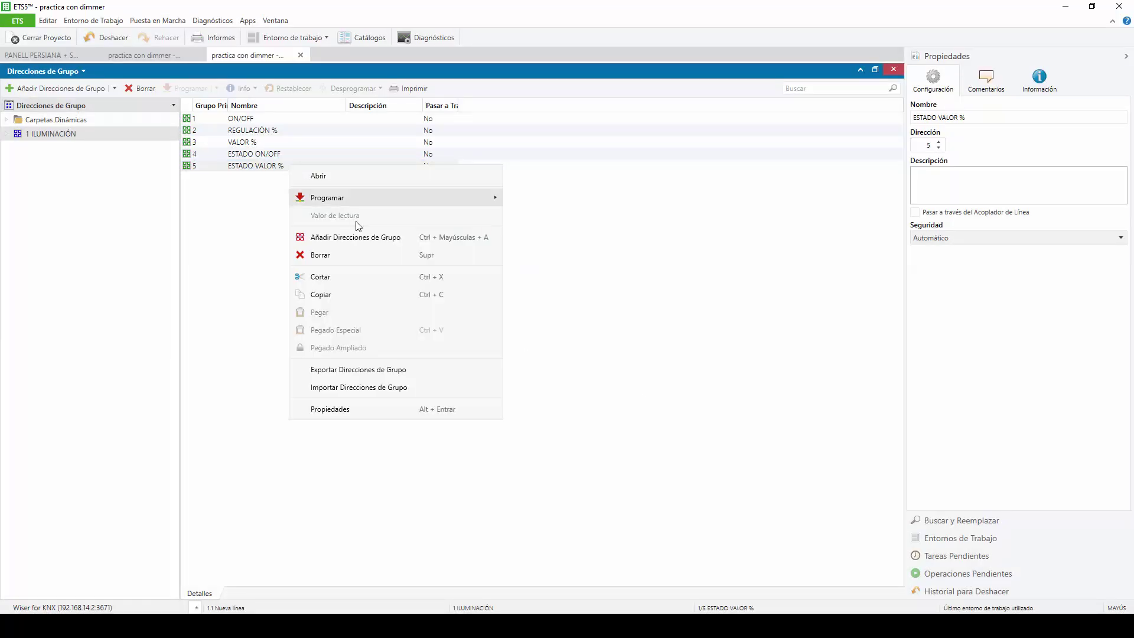
left_click(369, 237)
type("ESTADO")
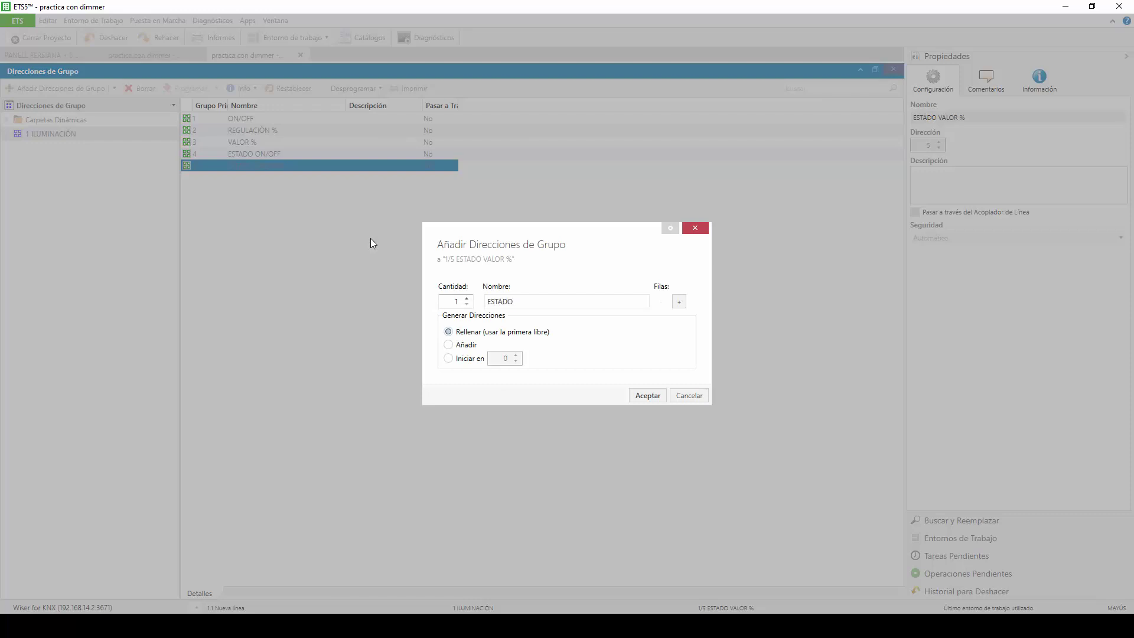
type(" VALOR % LUZ 1")
left_click(448, 358)
left_click(516, 355)
left_click(643, 395)
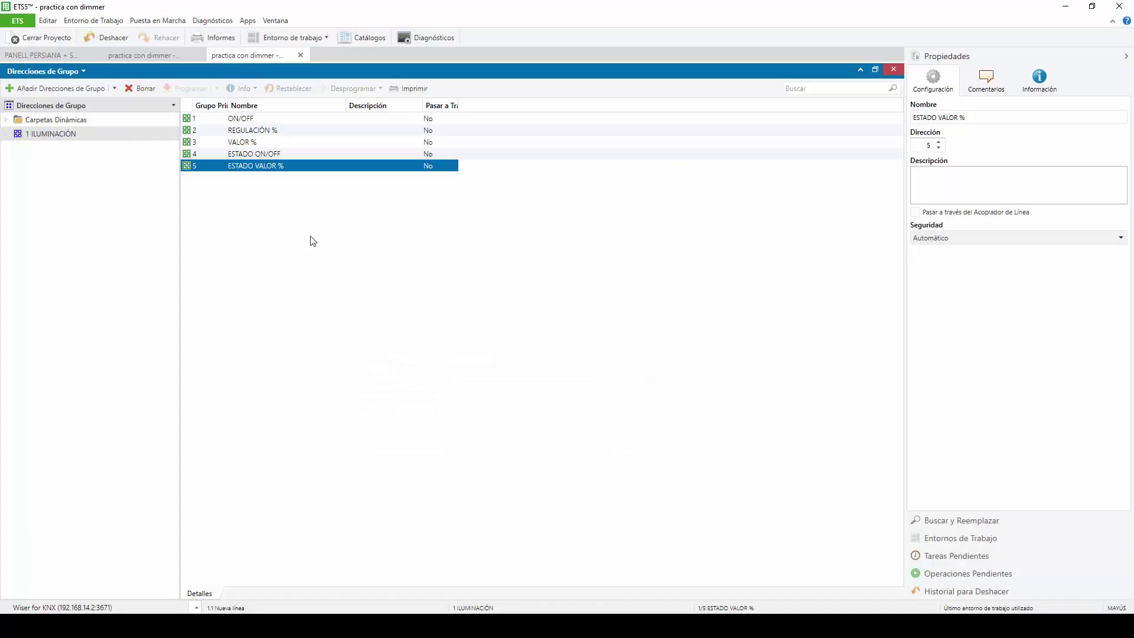
- In the buildings view, link the dimming actuator's channel 1 switching object (Objeto de conmutación) to existing group address 1/1/1 ON/OFF LUZ 1
left_click(152, 59)
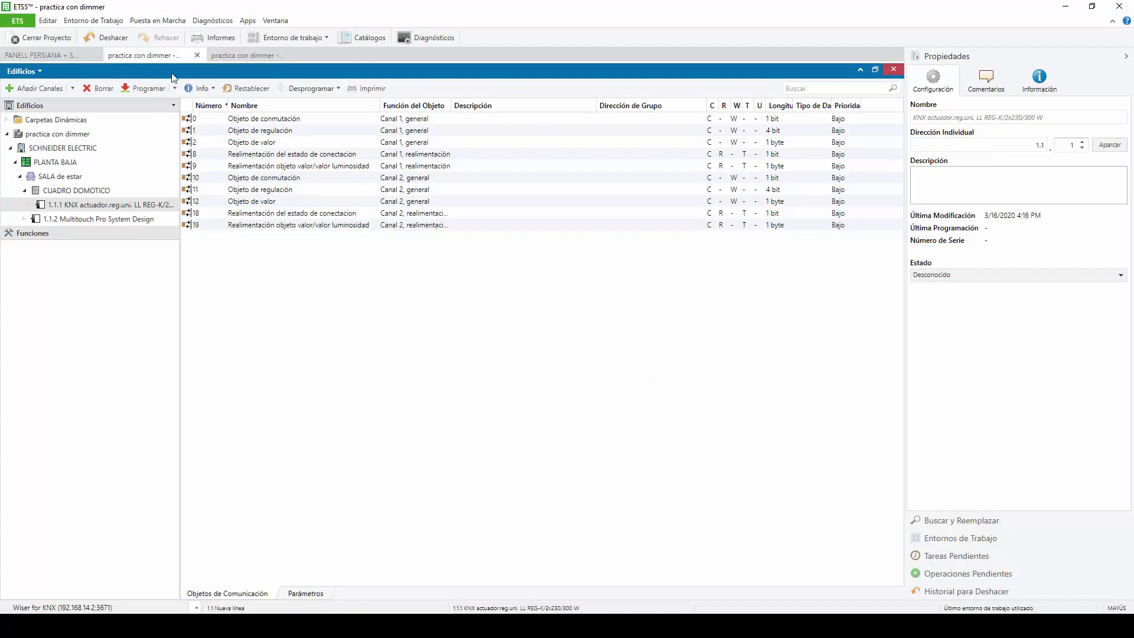
left_click(267, 121)
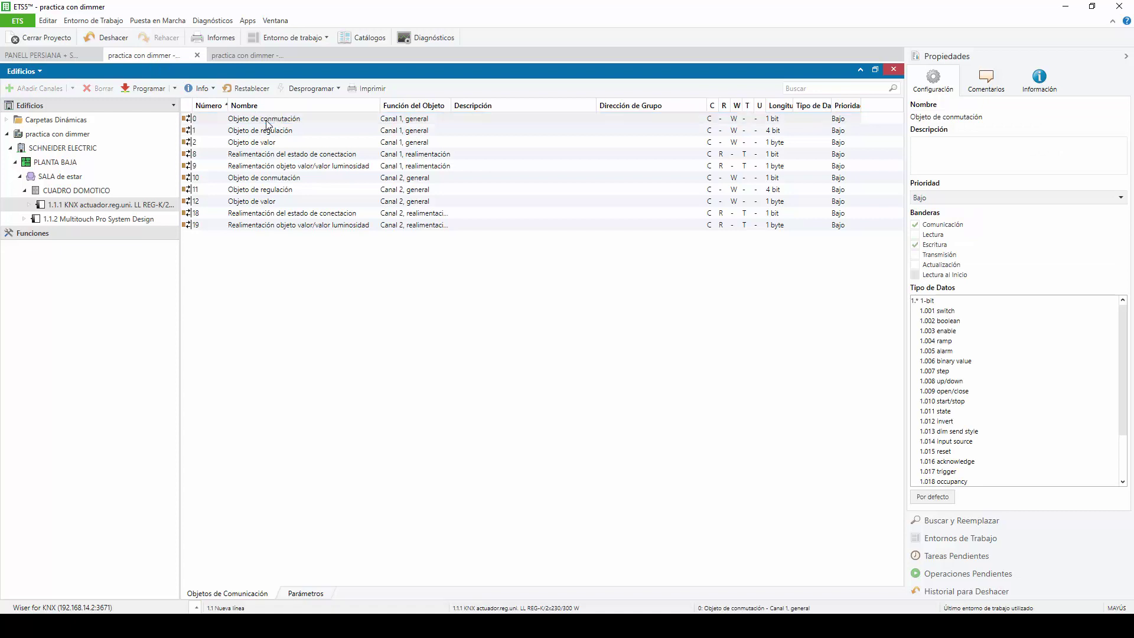
right_click(267, 121)
left_click(329, 171)
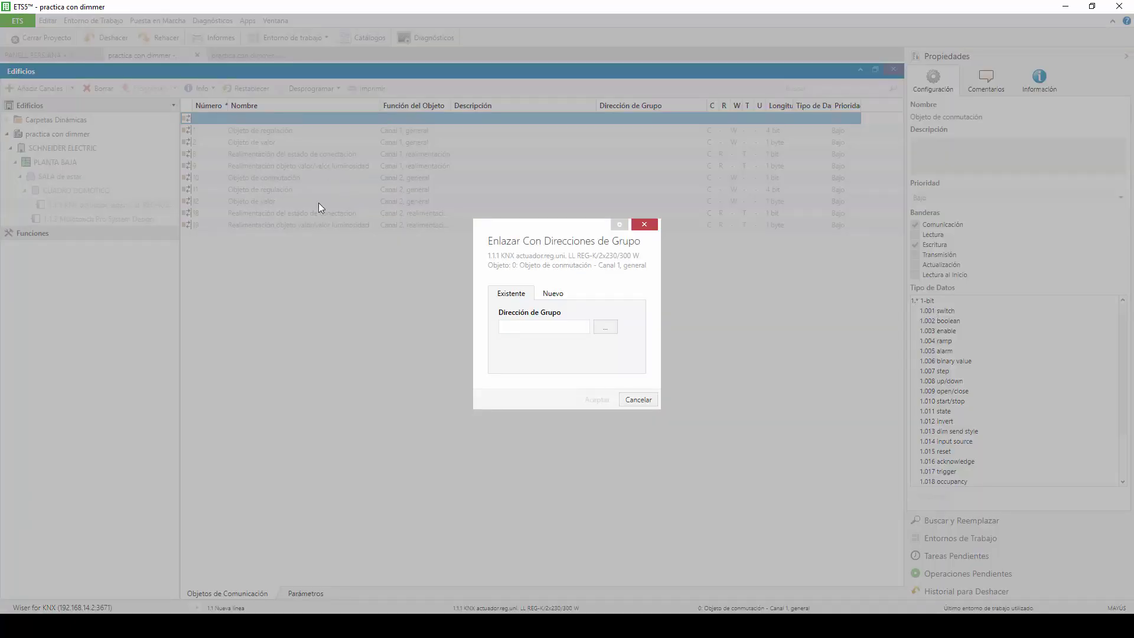
left_click(601, 330)
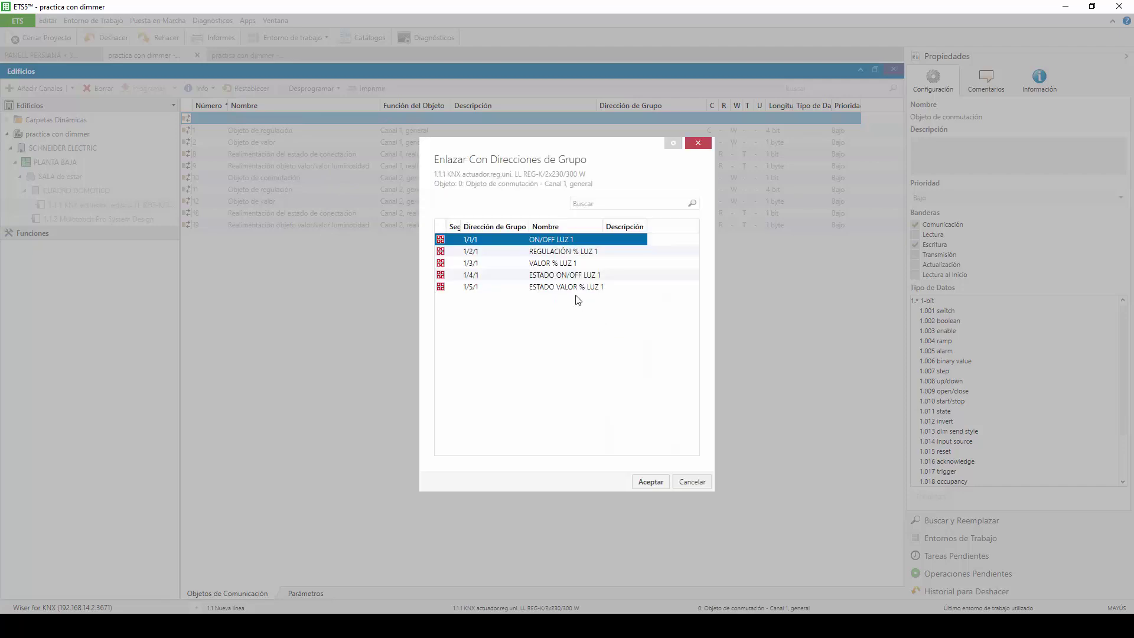
double_click(548, 241)
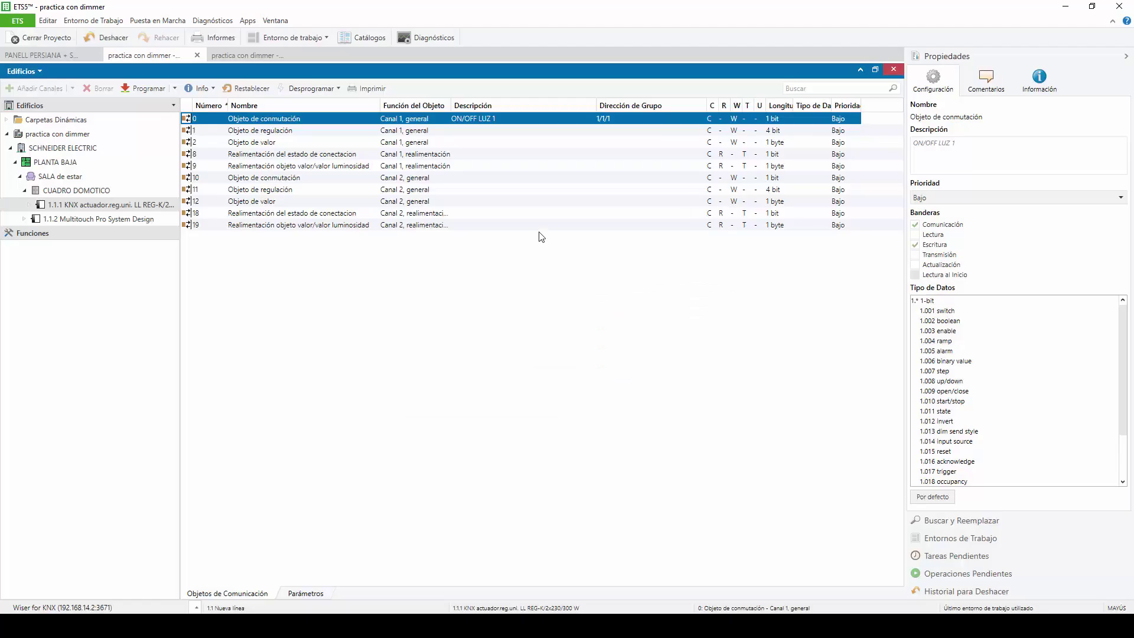
- Link the actuator's channel 1 dimming object (Objeto de regulación) to existing group address 1/2/1 REGULACIÓN % LUZ 1
left_click(467, 133)
right_click(466, 137)
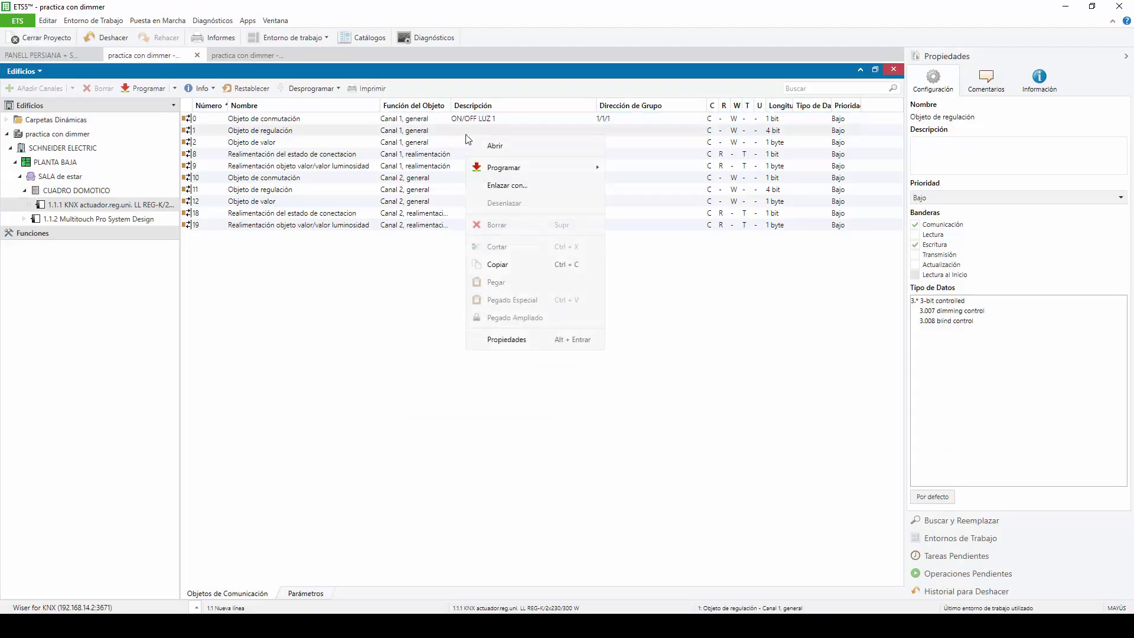
left_click(512, 193)
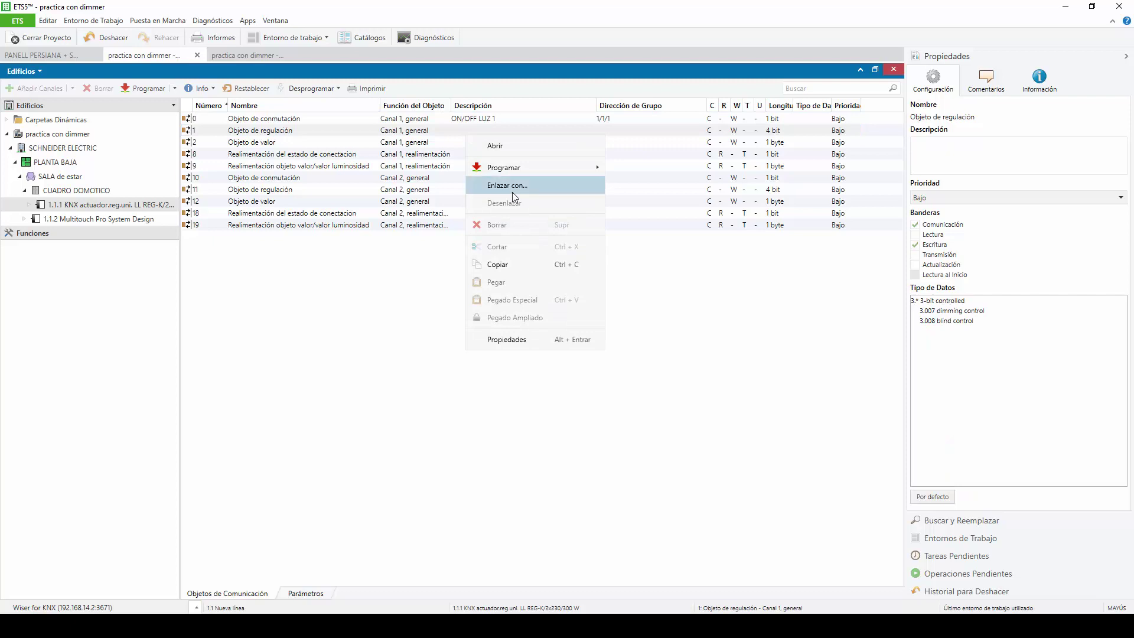
left_click(609, 328)
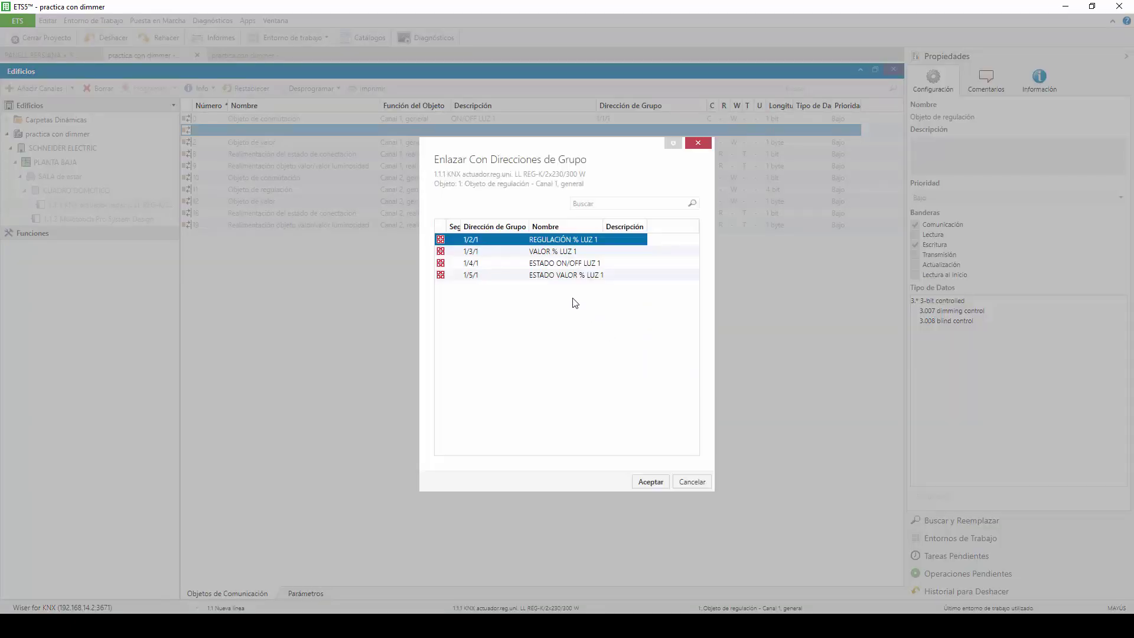
double_click(495, 242)
- Link the actuator's channel 1 value object (Objeto de valor) to existing group address 1/3/1 VALOR % LUZ 1
left_click(472, 155)
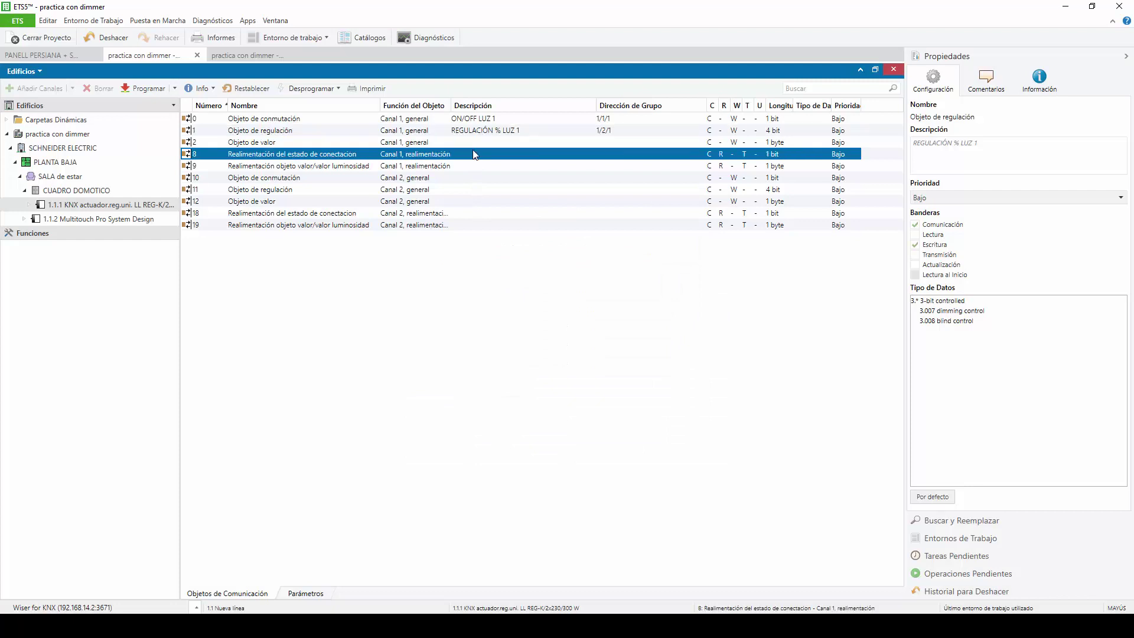
left_click(471, 147)
right_click(471, 146)
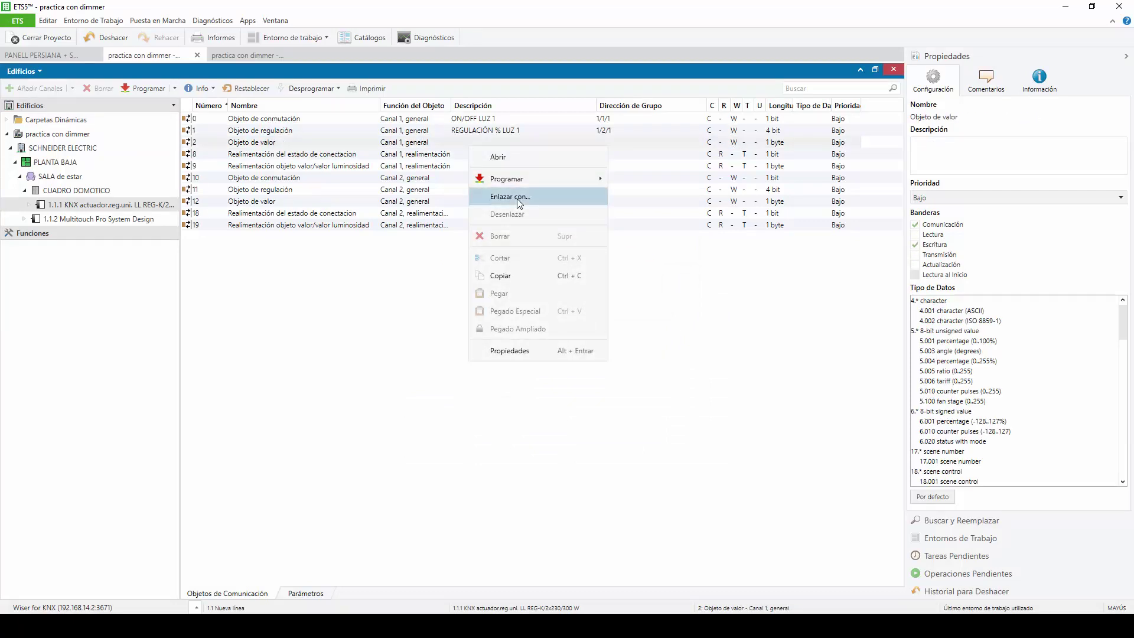
left_click(516, 197)
left_click(609, 327)
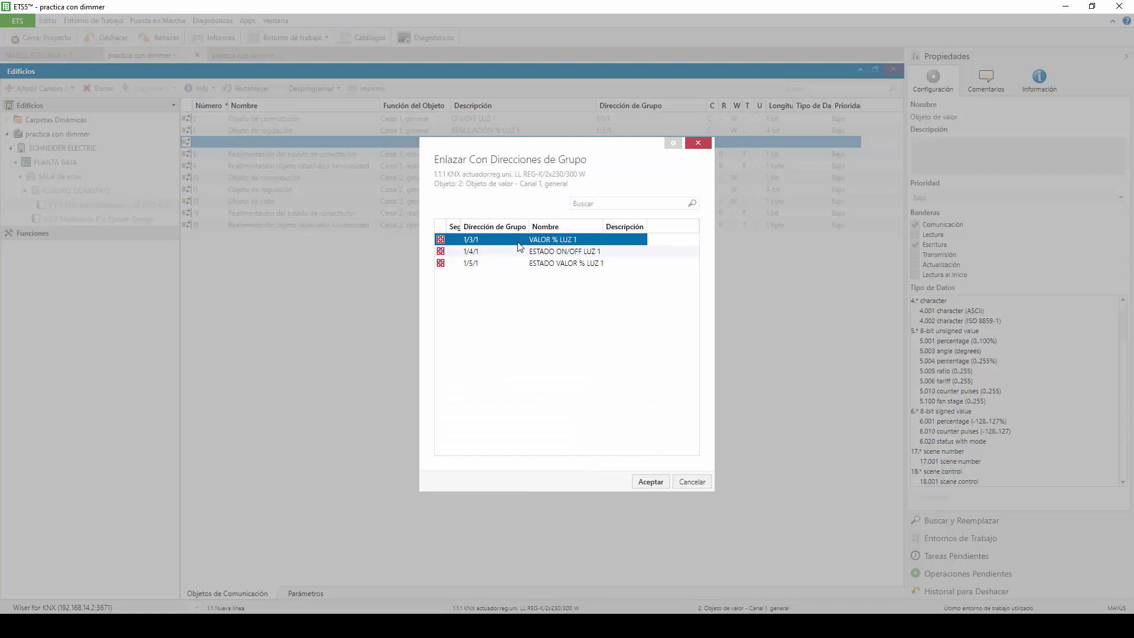
double_click(518, 240)
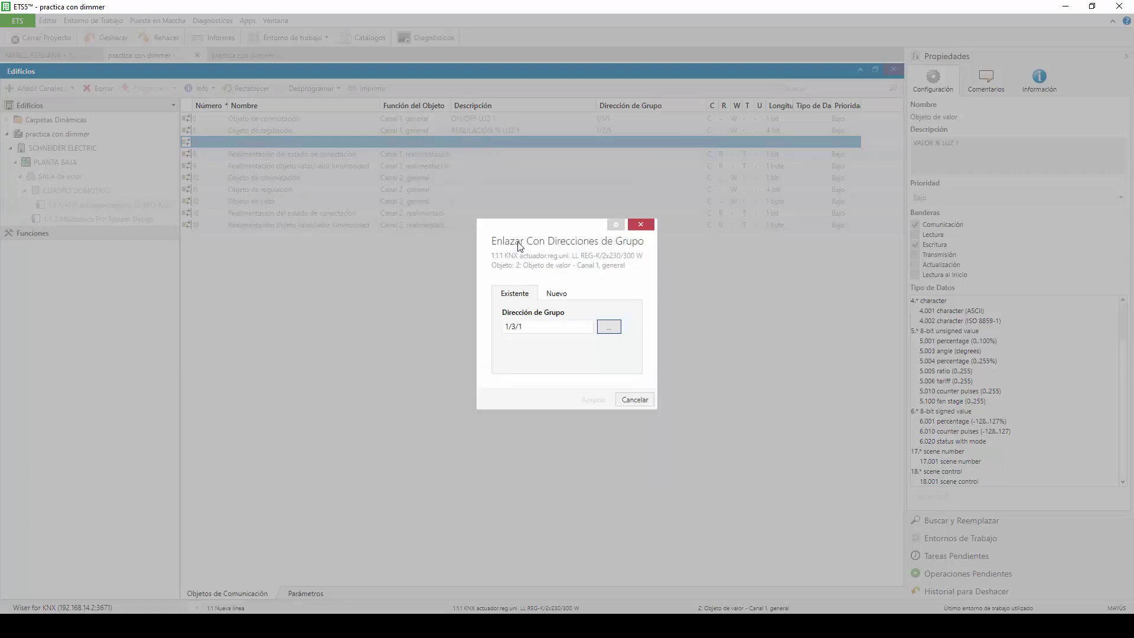
key("Return")
left_click(477, 155)
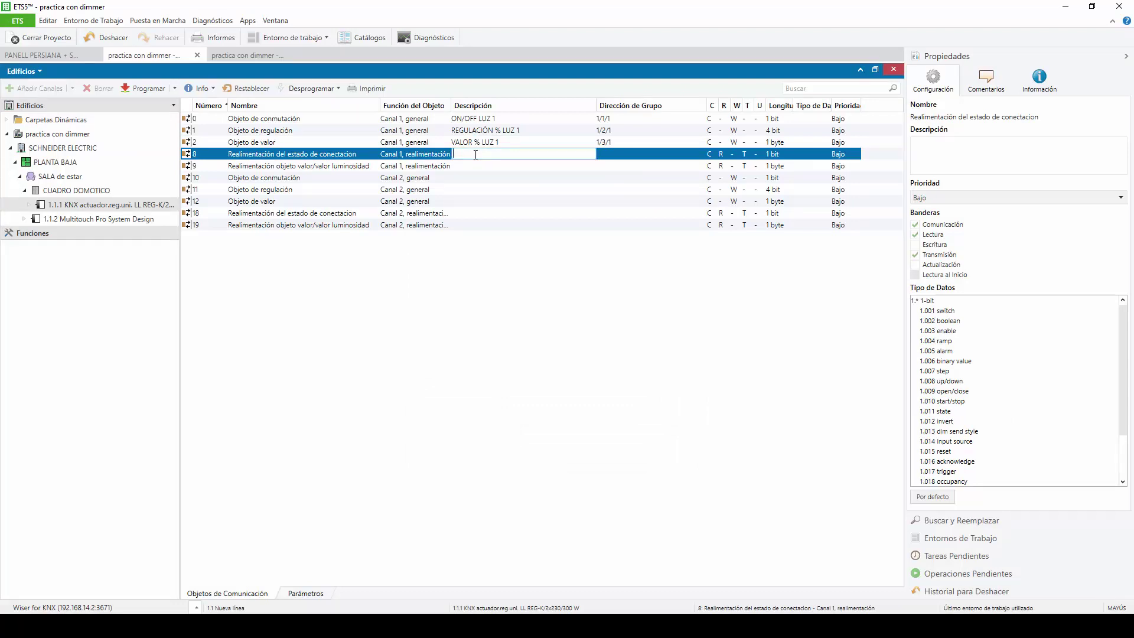
double_click(477, 155)
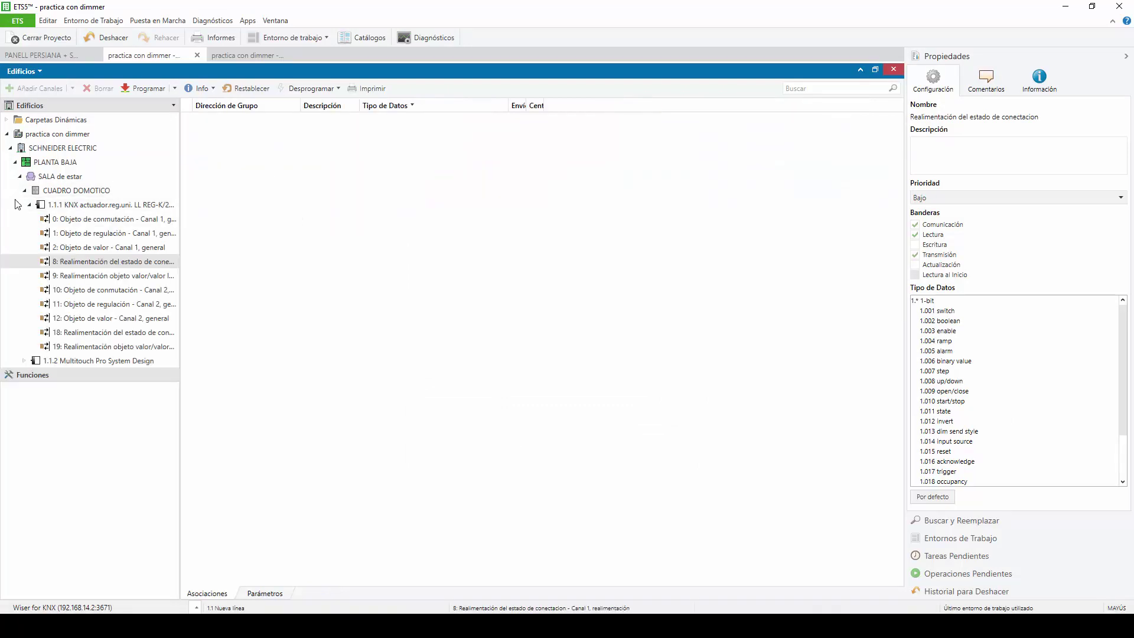
left_click(86, 205)
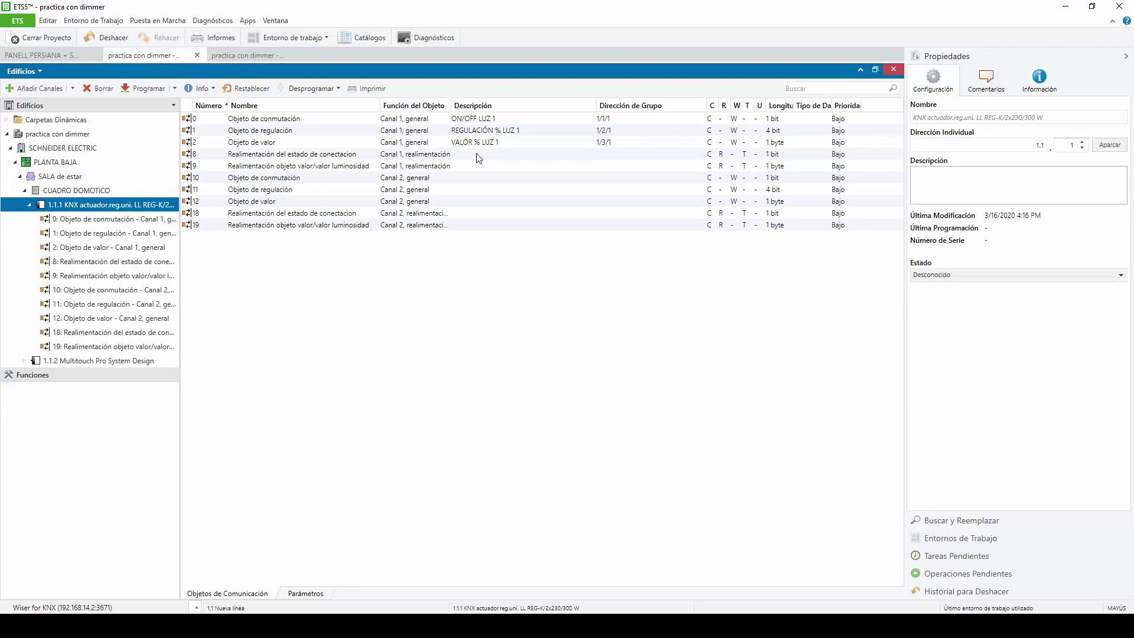
- Link the channel 1 connection status feedback object (Realimentación del estado de conectacion) to existing group address 1/4/1 ESTADO ON/OFF LUZ 1
right_click(478, 157)
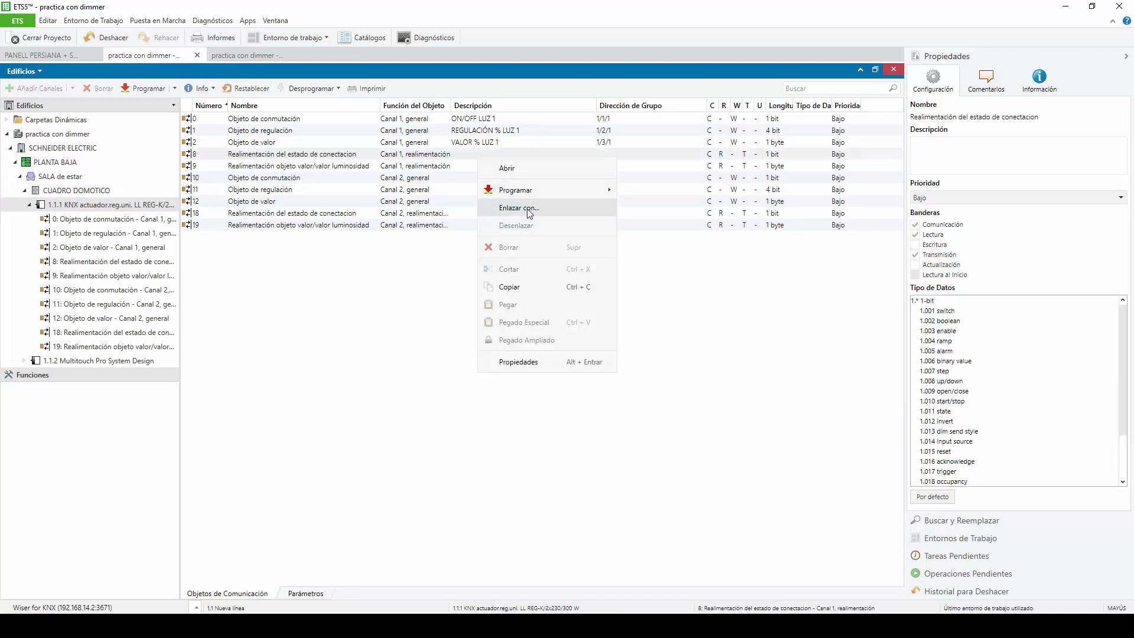
left_click(518, 208)
left_click(568, 328)
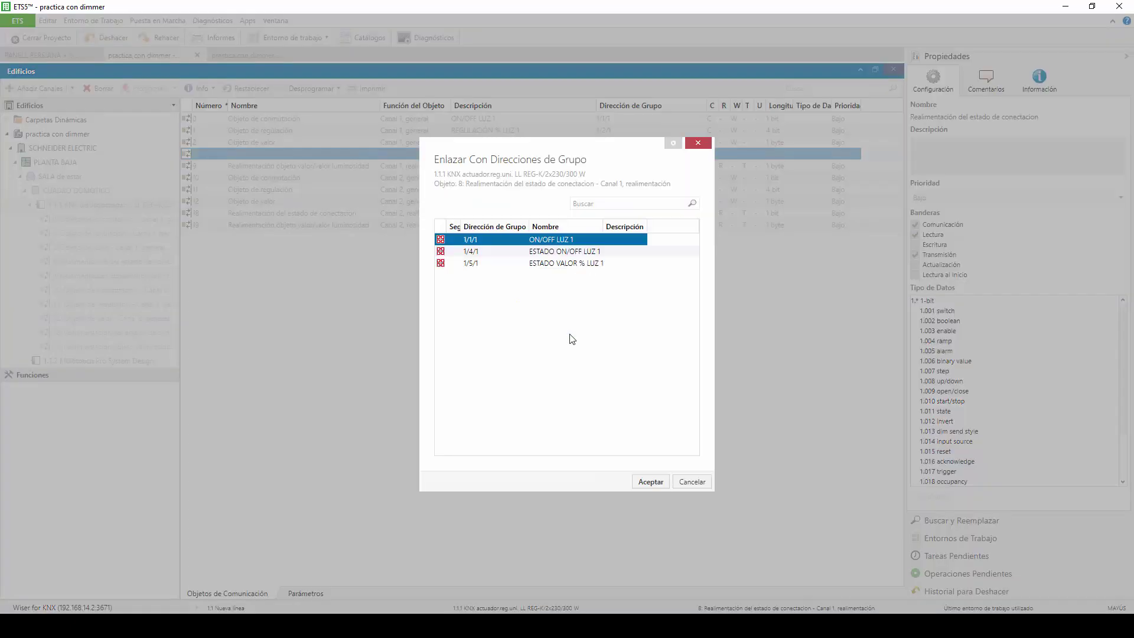
left_click(506, 254)
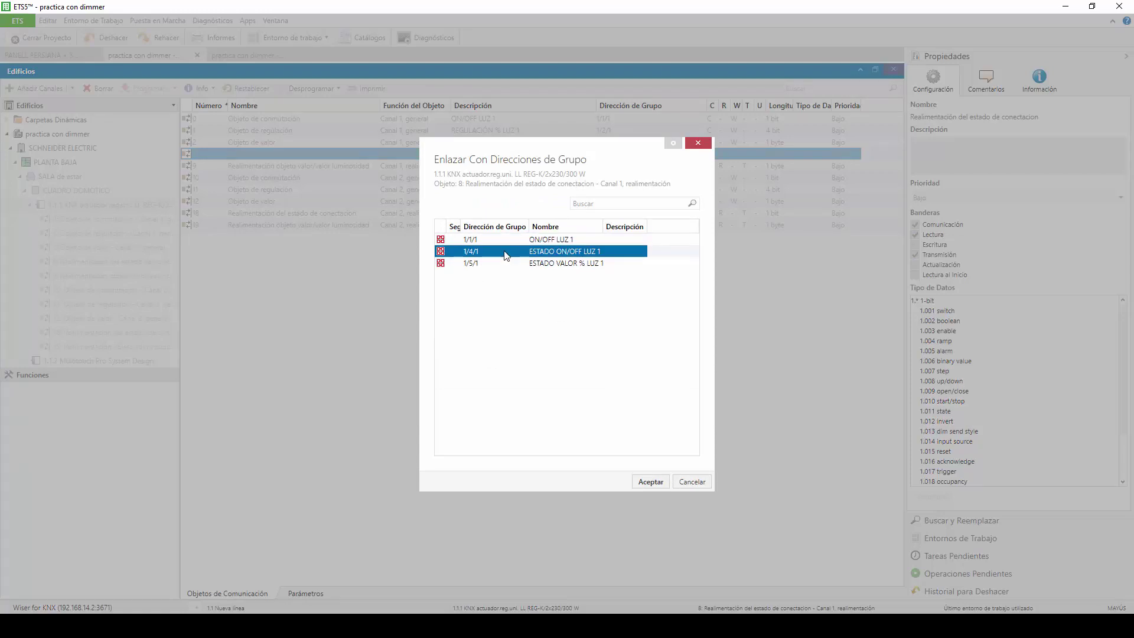
double_click(506, 252)
- Link the actuator's channel 1 brightness value feedback object (Realimentación objeto valor/valor luminosidad) to existing group address 1/5/1 ESTADO VALOR % LUZ 1
left_click(479, 168)
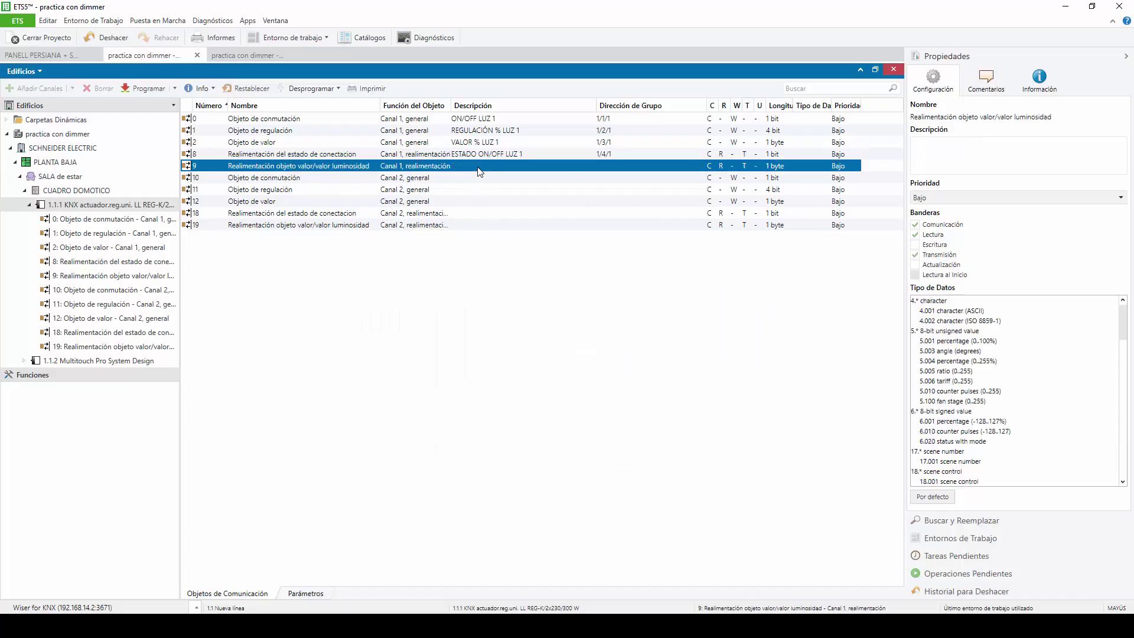
right_click(479, 170)
left_click(514, 219)
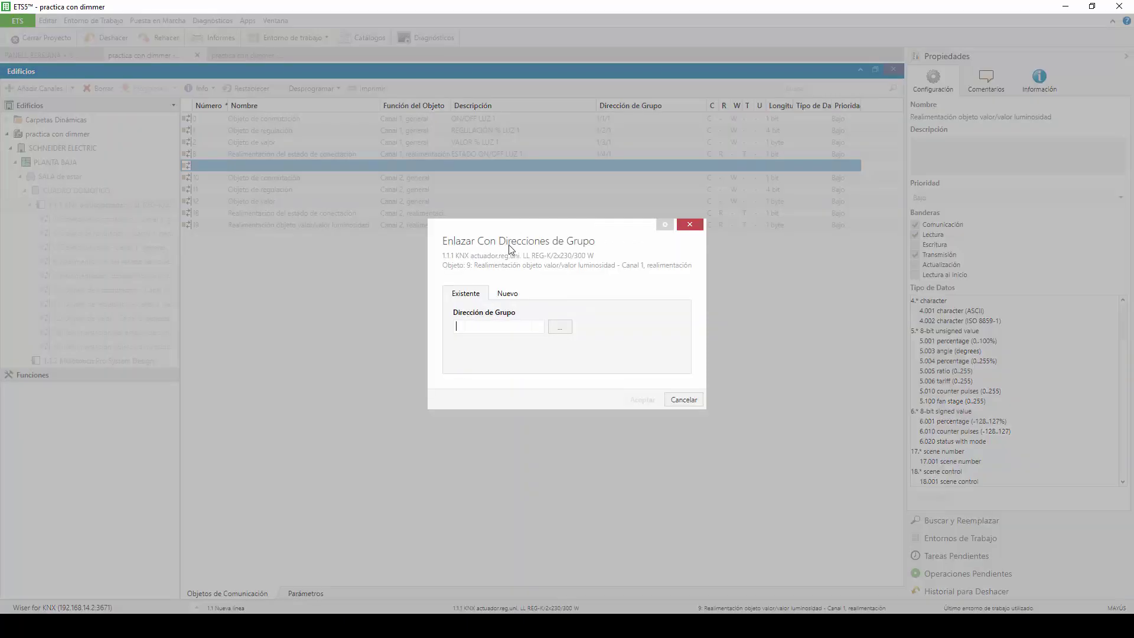
left_click(559, 327)
left_click(497, 254)
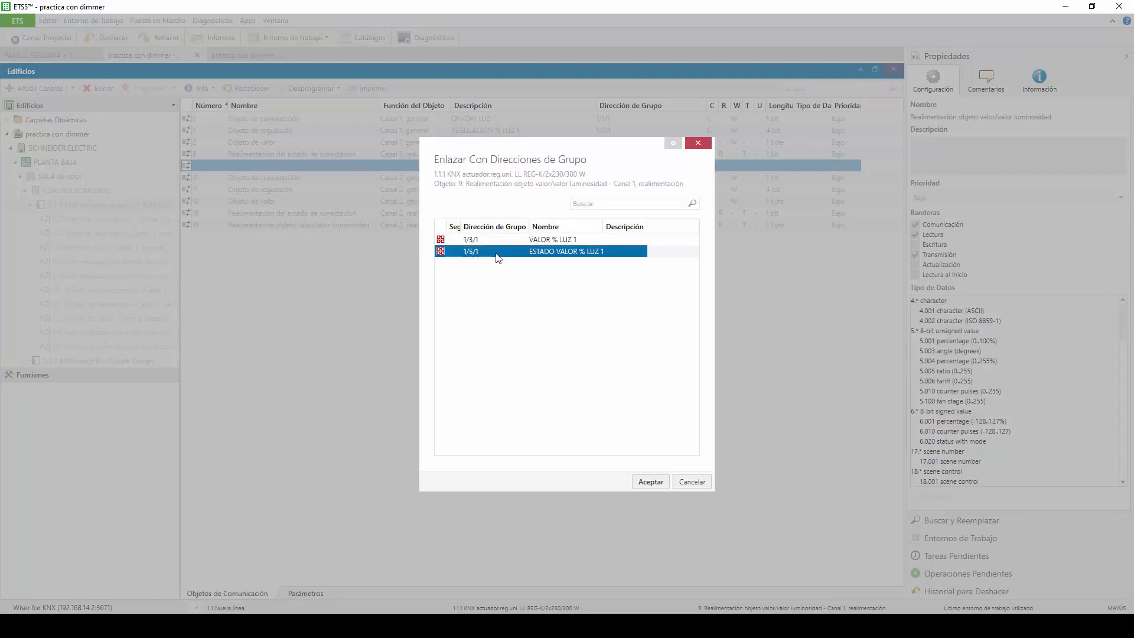
double_click(497, 252)
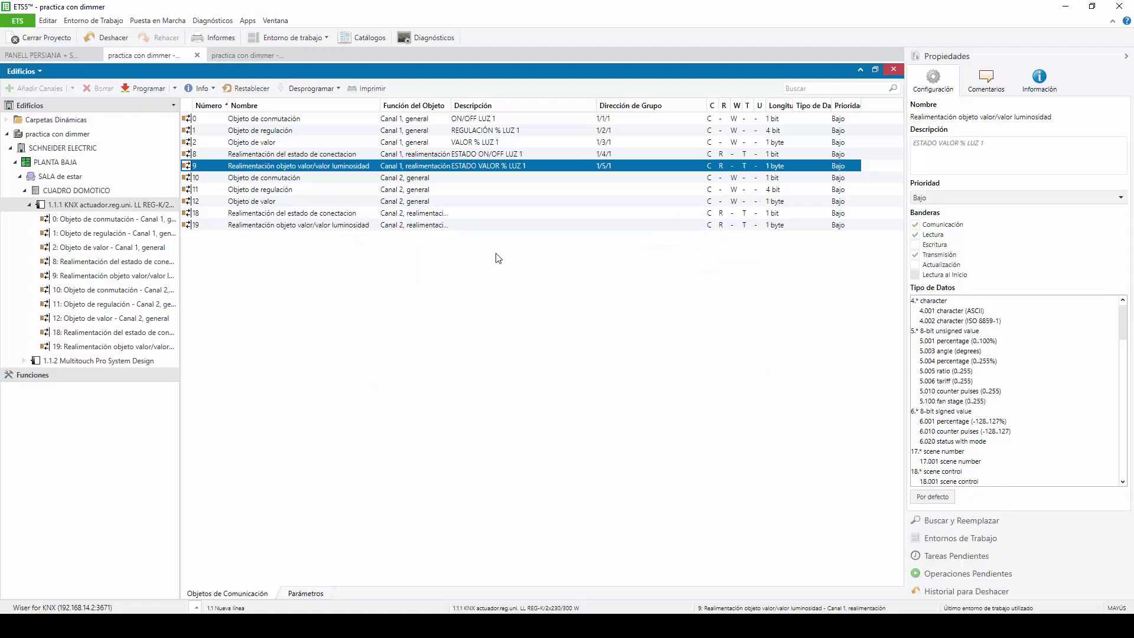
- In the Multitouch Pro parameters, set Pantalla 1 to type 1-4 funciones (ampliadas) with button position 2 botones horizontales
left_click(104, 360)
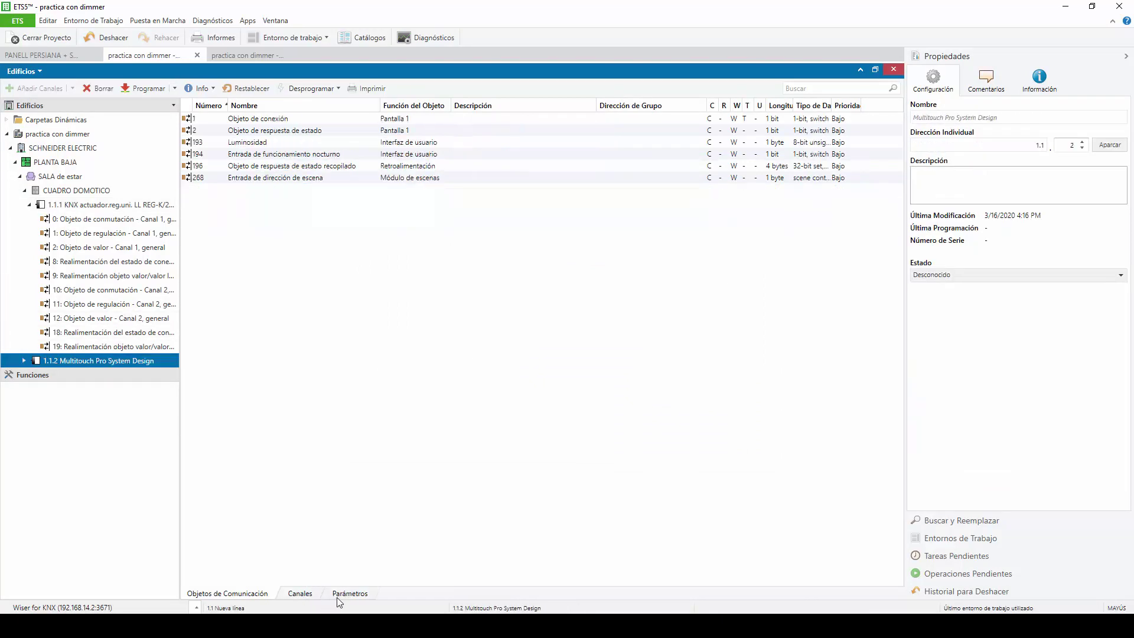
left_click(355, 594)
left_click(251, 156)
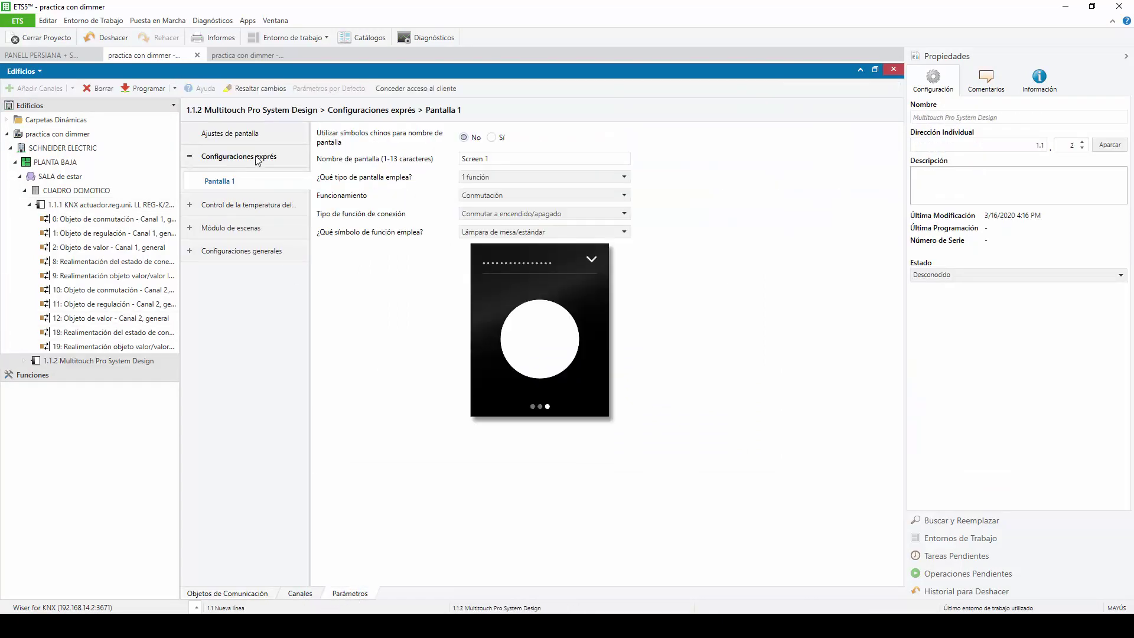
left_click(511, 177)
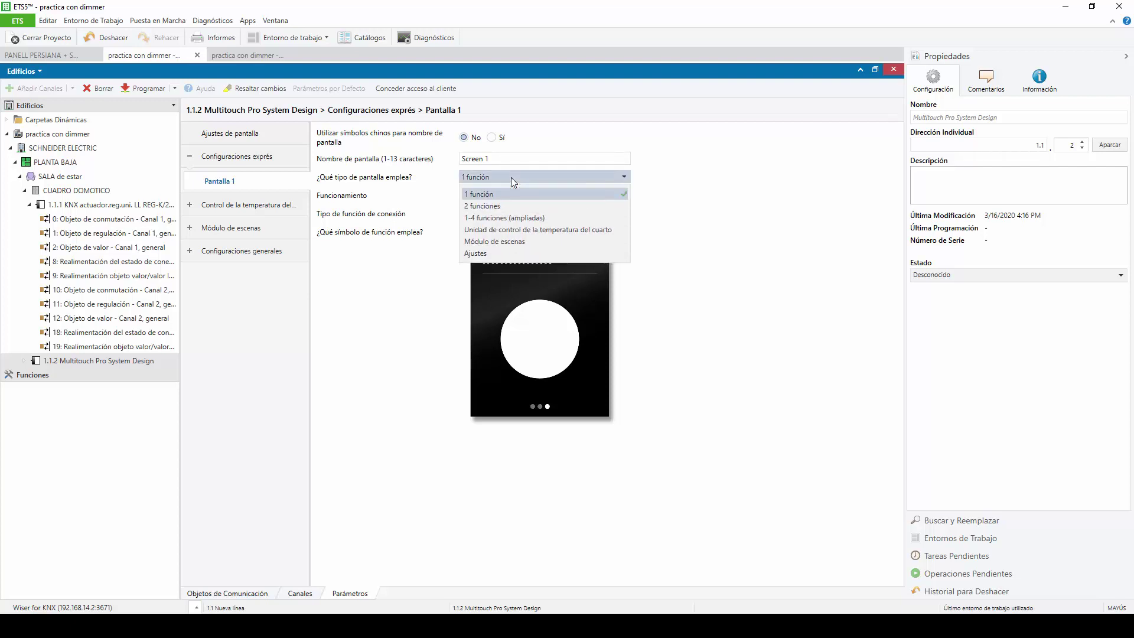
left_click(500, 215)
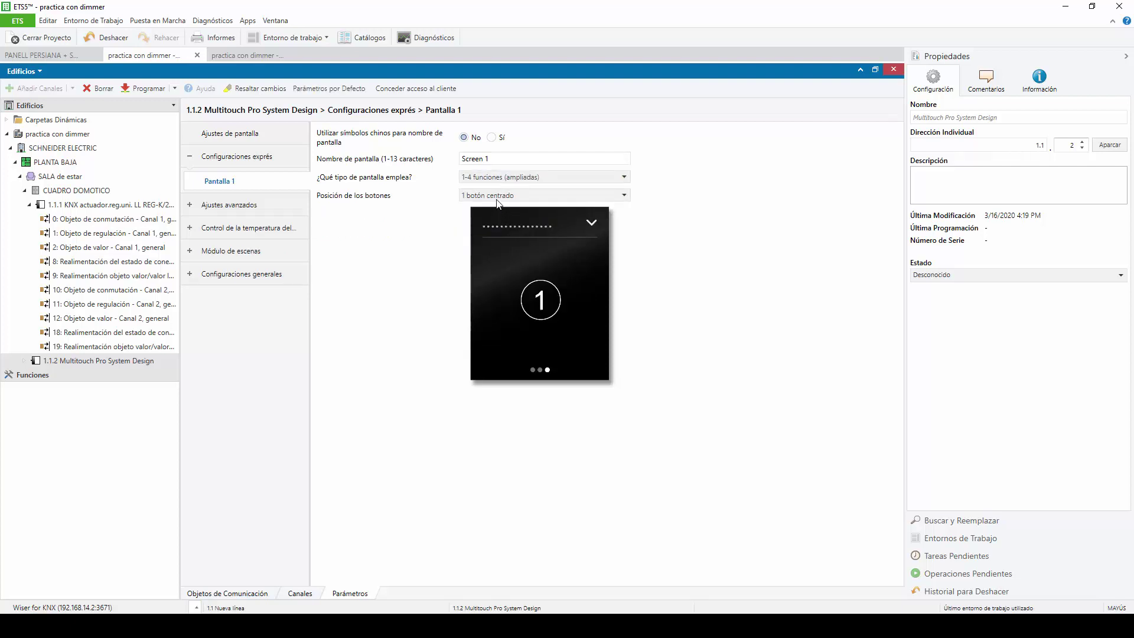
left_click(498, 196)
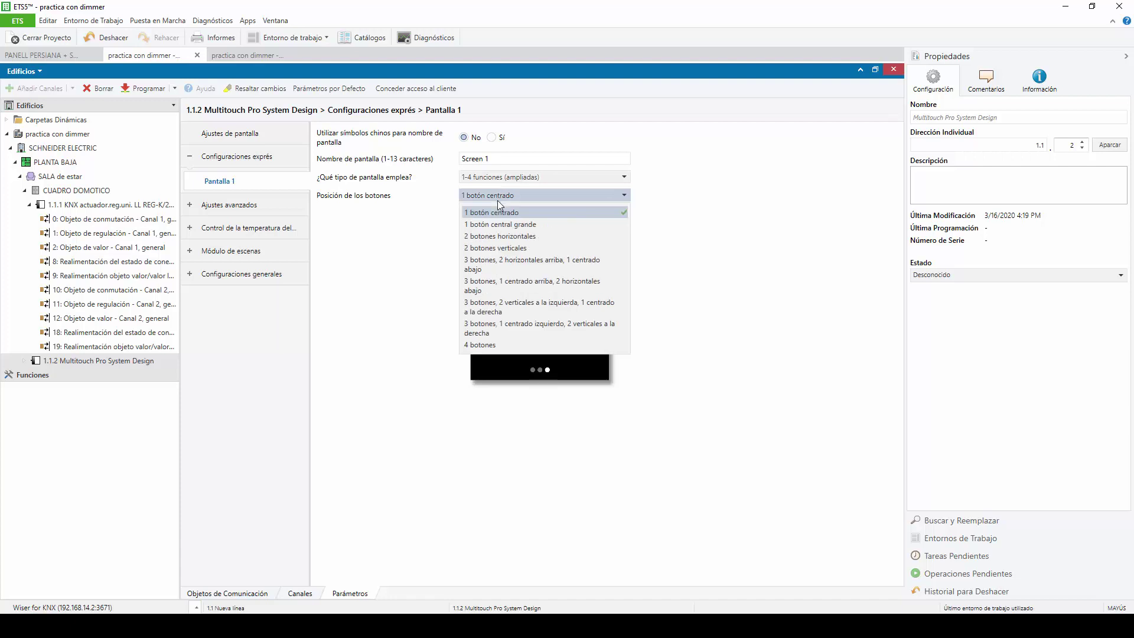
left_click(499, 236)
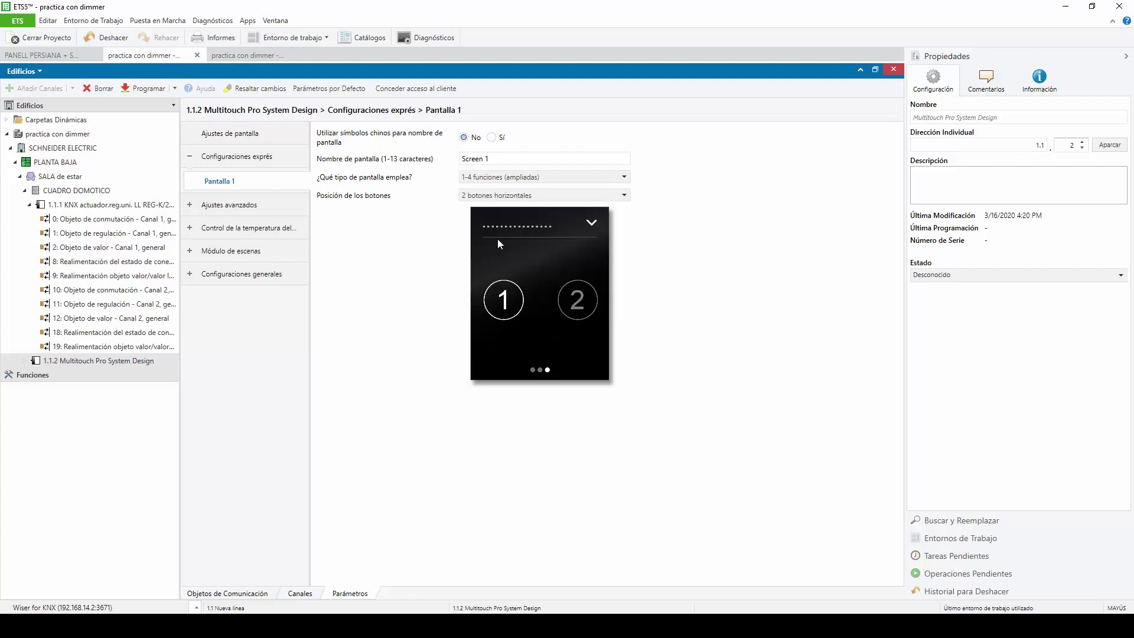
- Set the Multitouch Pro's number of screens to 2 and set Pantalla 2's operation to Regulación de luminosidad
left_click(244, 134)
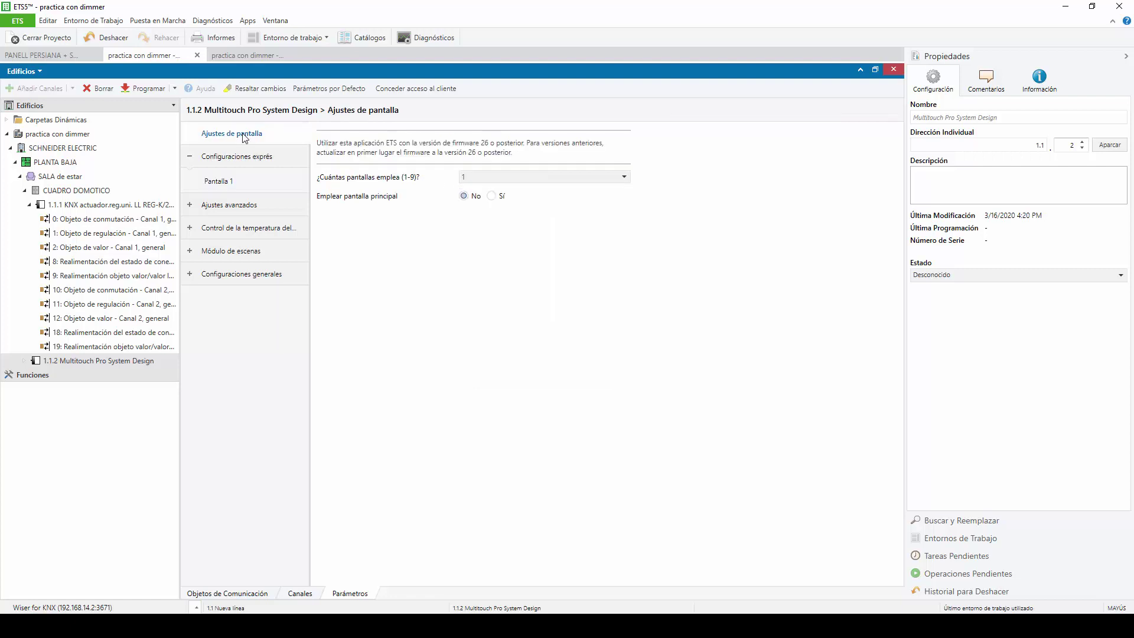
left_click(480, 178)
left_click(473, 195)
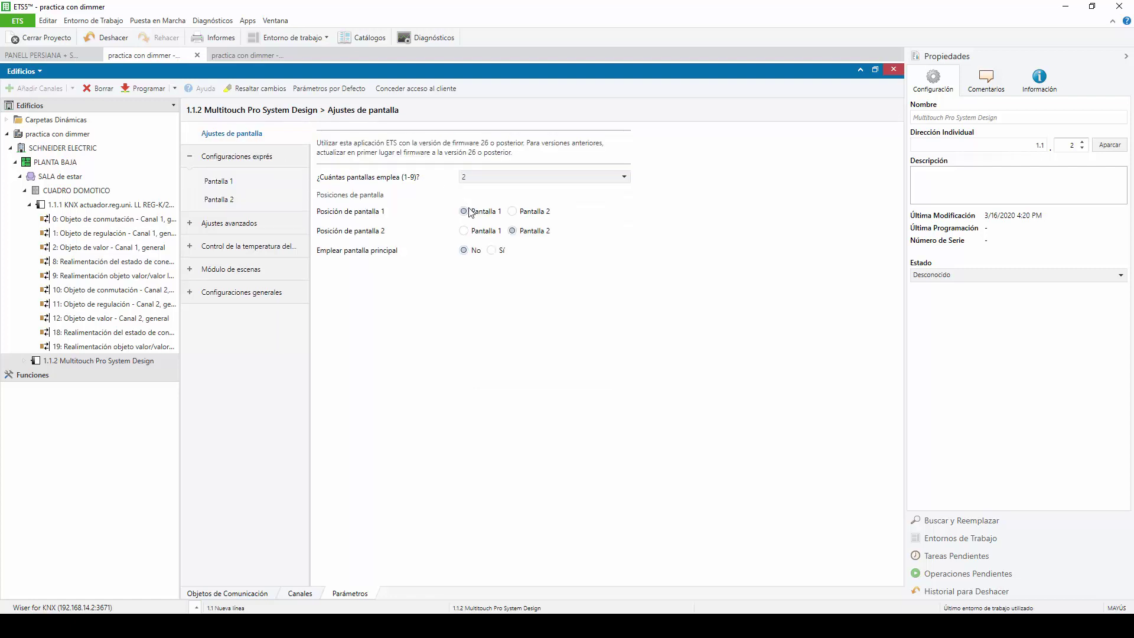
left_click(227, 201)
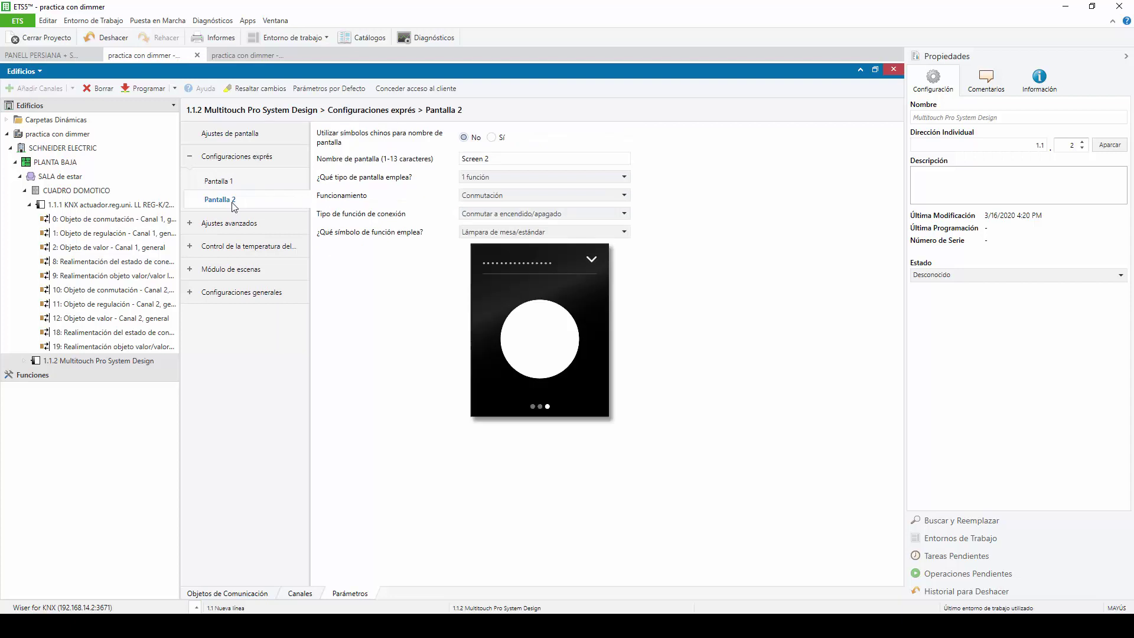
left_click(502, 195)
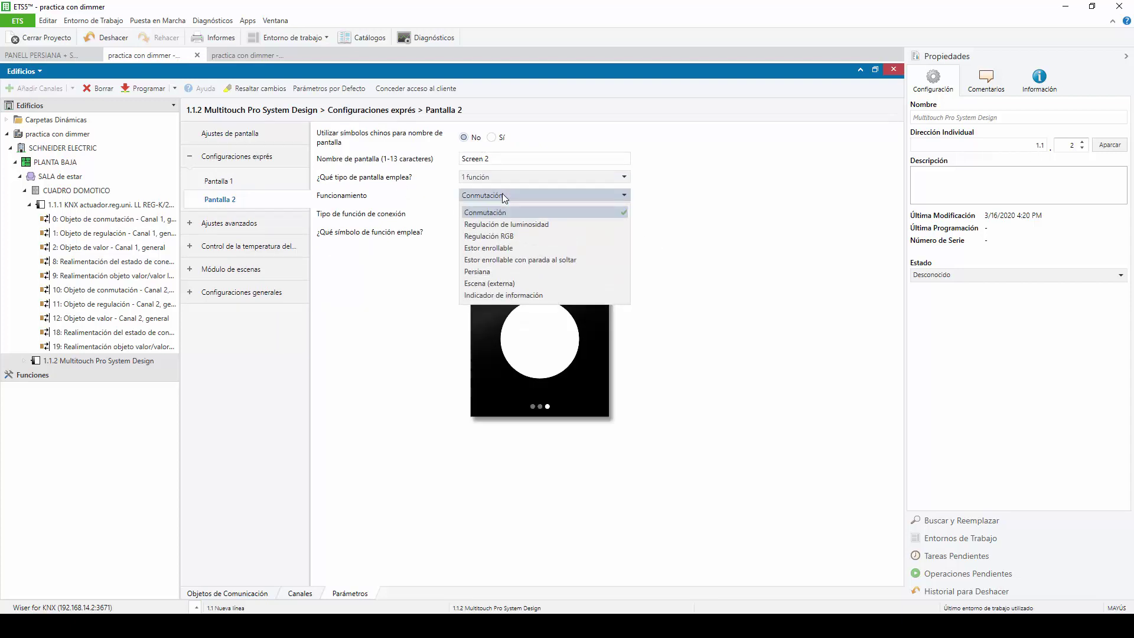
left_click(496, 225)
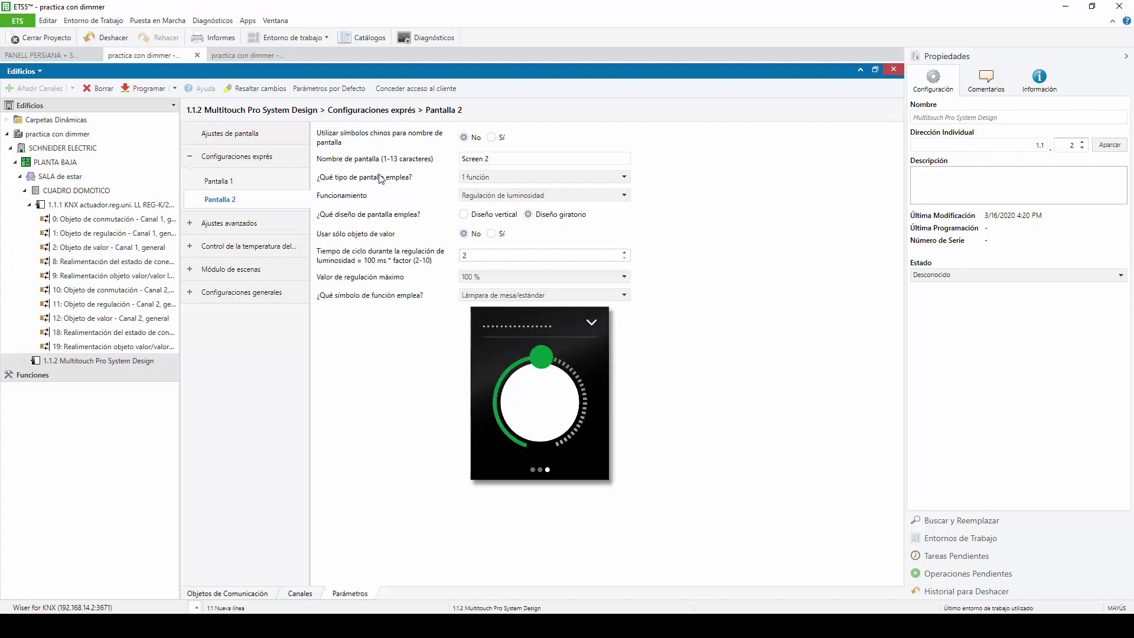
- In the advanced settings, set Pantalla 1 Función 2's operation to Regulación de luminosidad and display the device's communication objects
left_click(247, 183)
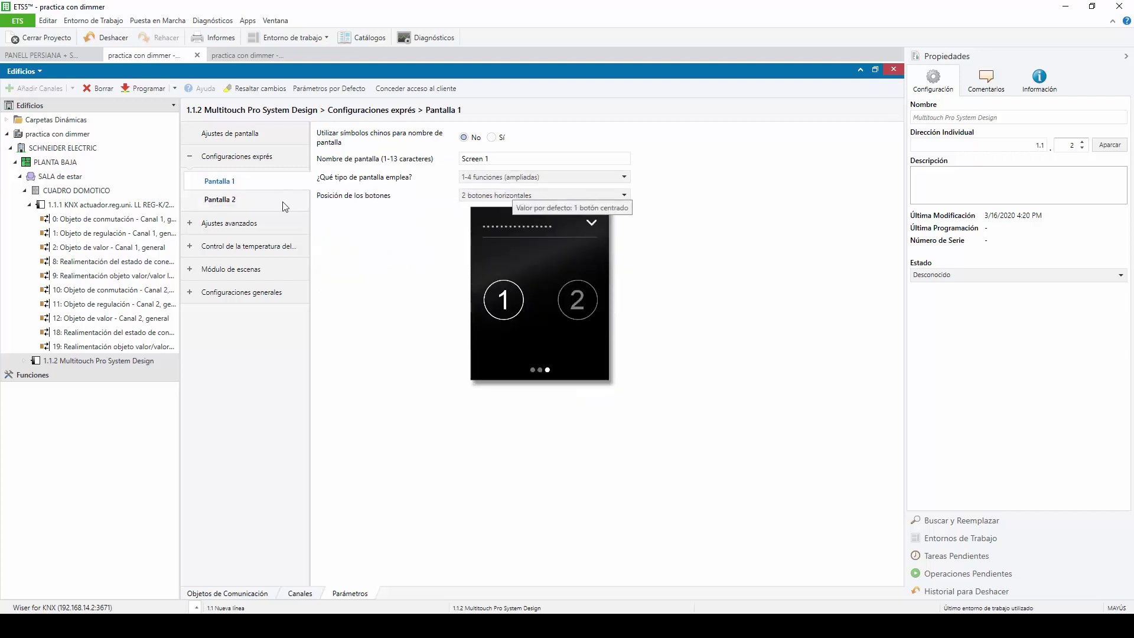
left_click(237, 223)
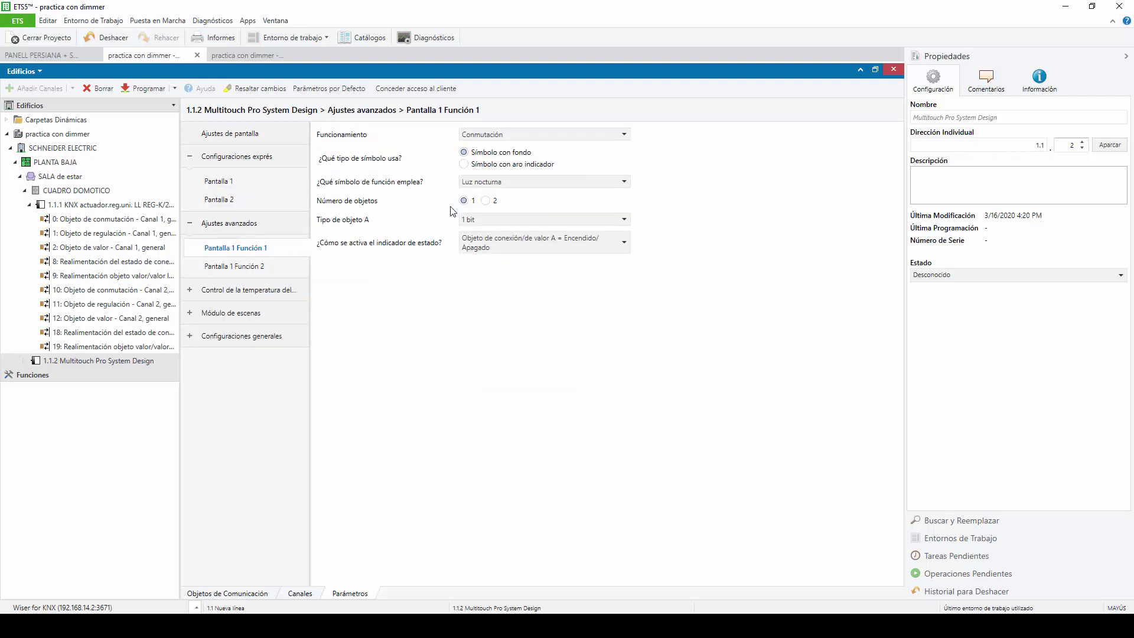
left_click(228, 267)
left_click(499, 135)
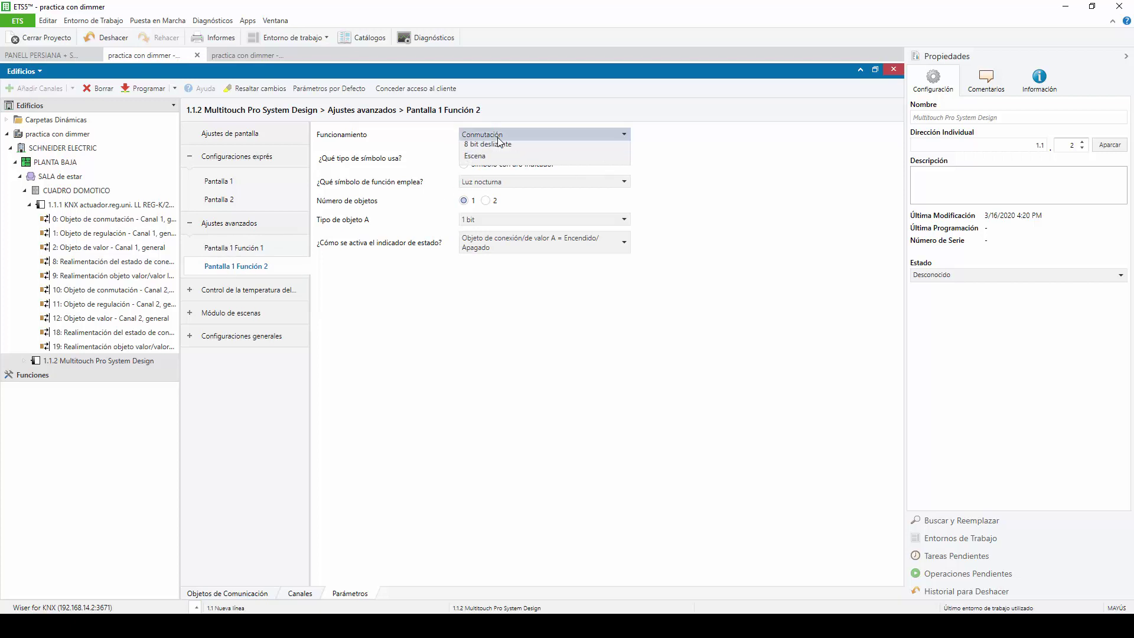
left_click(498, 175)
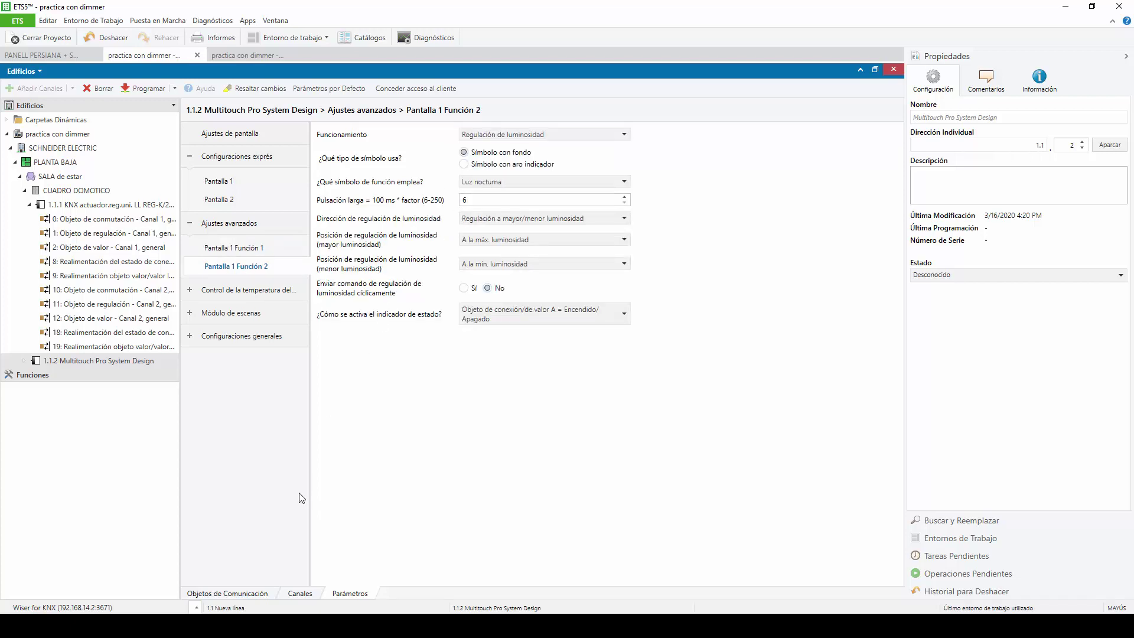
left_click(239, 593)
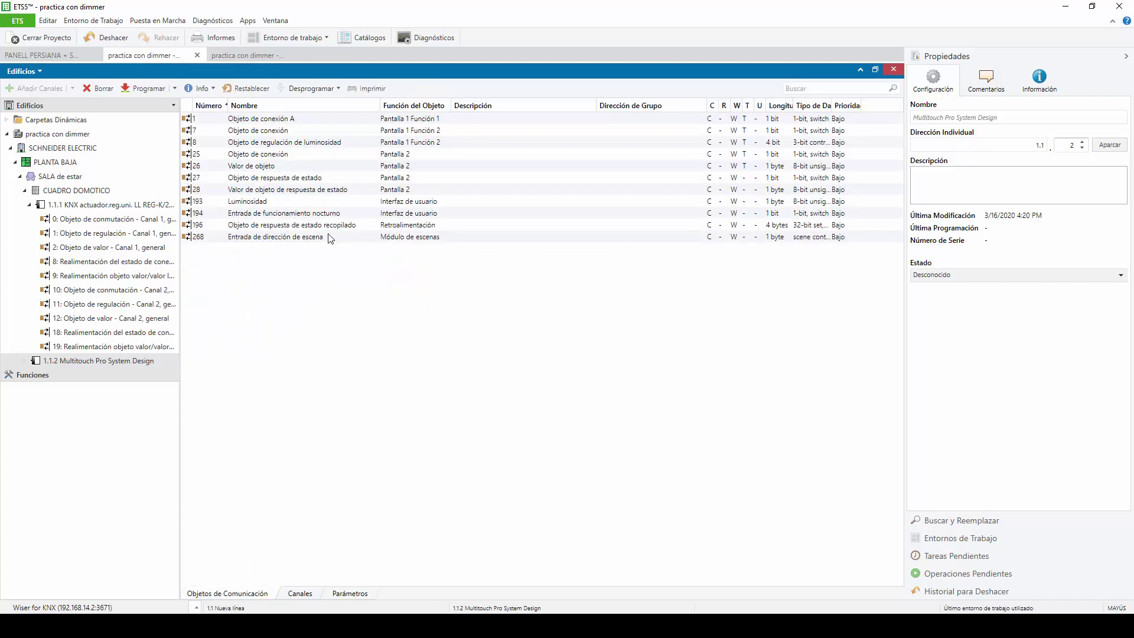
- Link Pantalla 2's status value object (Valor de objeto de respuesta de estado) to existing group address 1/5/1 ESTADO VALOR % LUZ 1
right_click(532, 189)
left_click(592, 330)
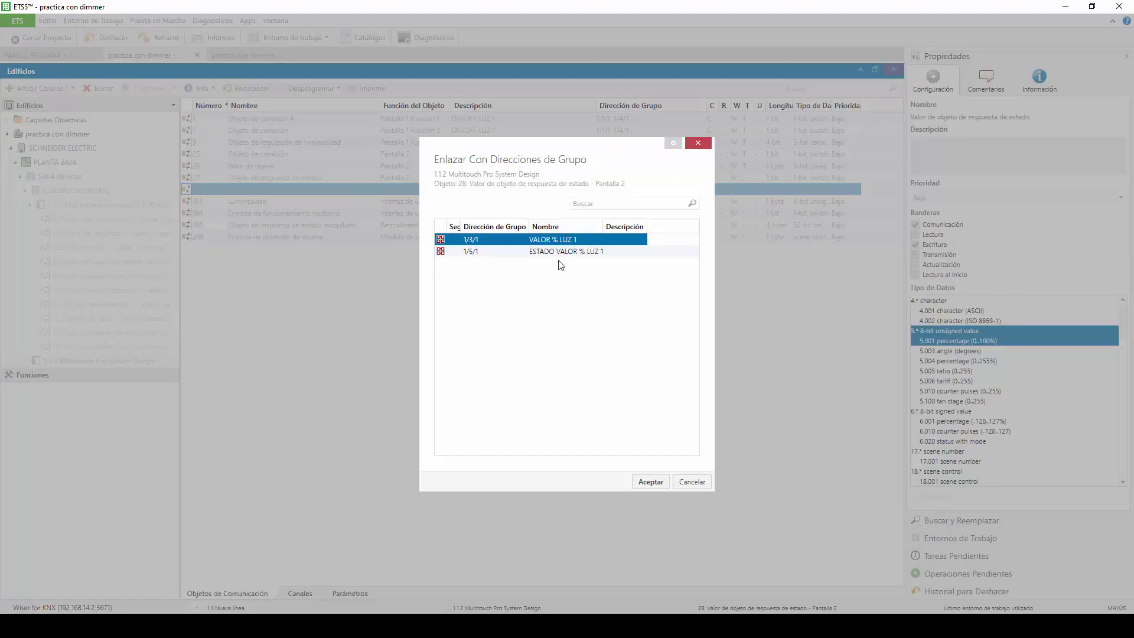
left_click(560, 253)
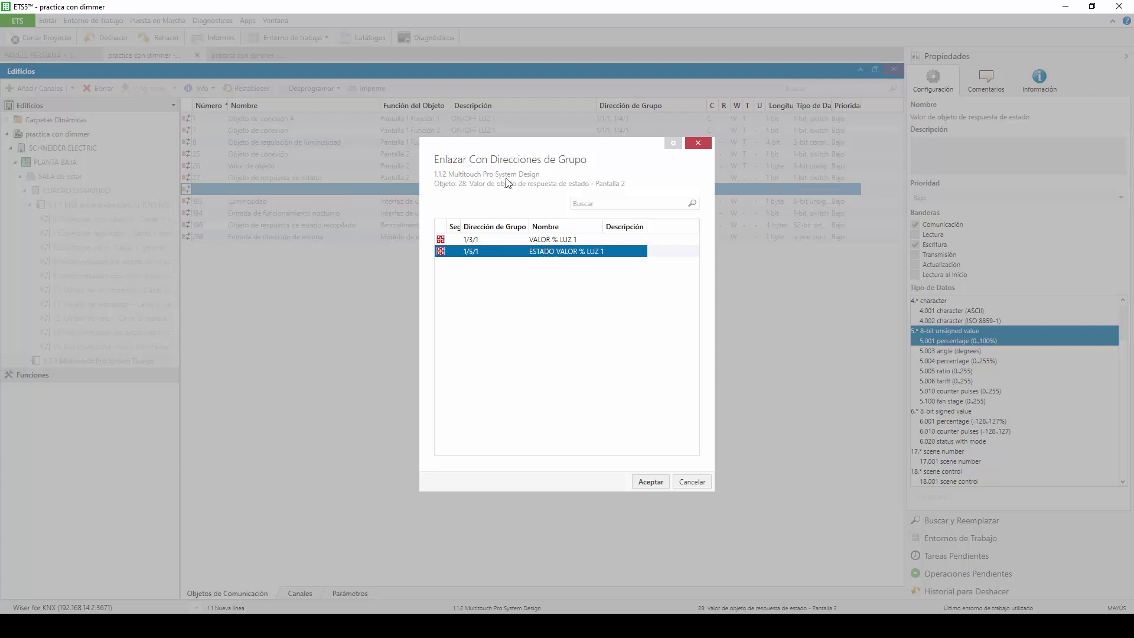
double_click(551, 252)
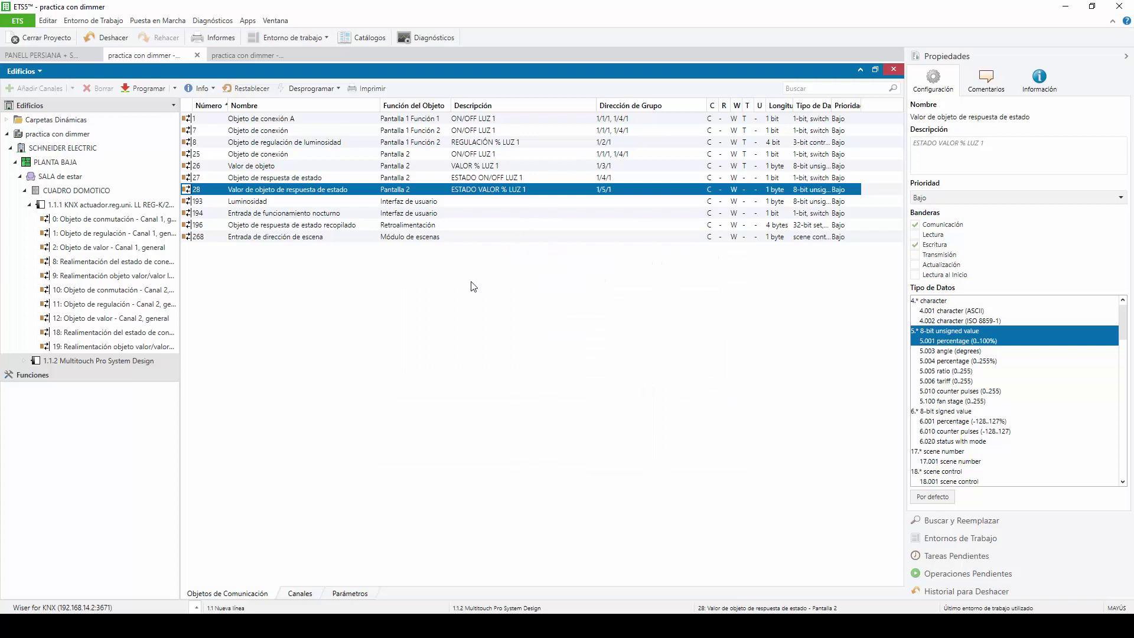
left_click(310, 270)
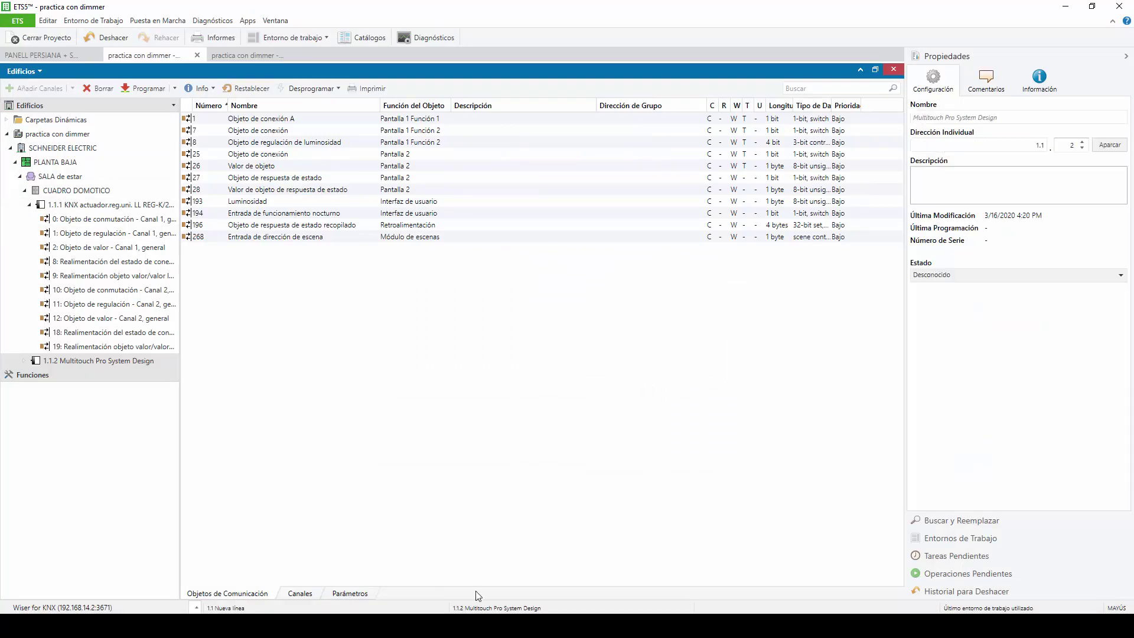
- Link Pantalla 1 Función 1's switching object (Objeto de conexión A) to group addresses 1/1/1 ON/OFF LUZ 1 and 1/4/1 ESTADO ON/OFF LUZ 1
left_click(415, 122)
right_click(415, 122)
left_click(455, 167)
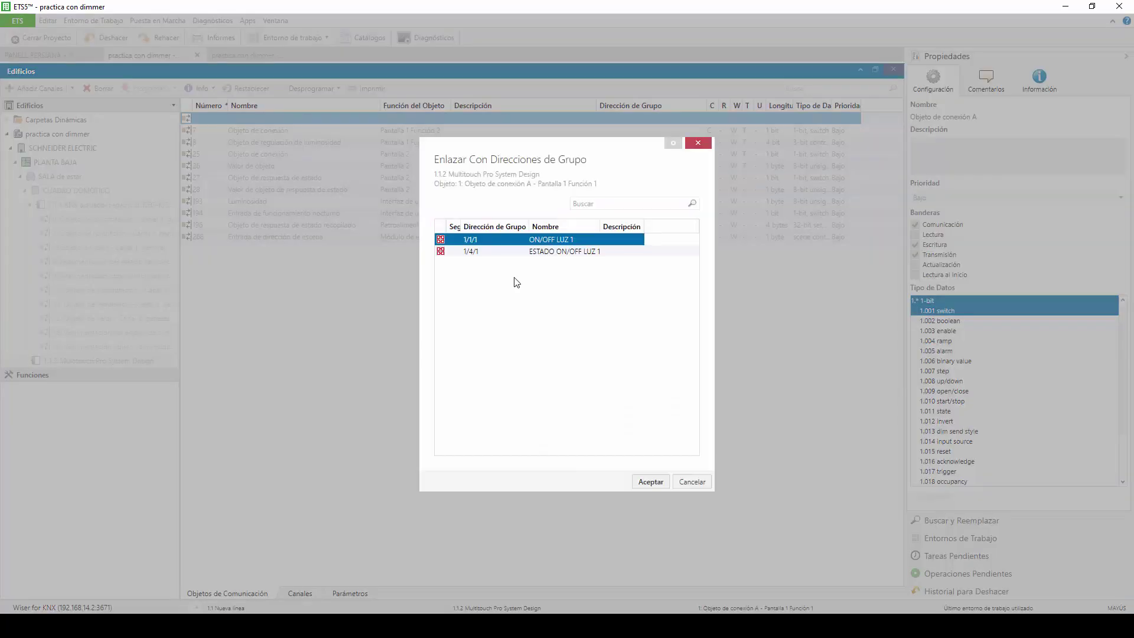
double_click(513, 239)
right_click(529, 123)
left_click(568, 169)
double_click(516, 250)
- Link Pantalla 1 Función 2's switching object (Objeto de conexión) to group addresses 1/1/1 ON/OFF LUZ 1 and 1/4/1 ESTADO ON/OFF LUZ 1
left_click(455, 130)
right_click(455, 131)
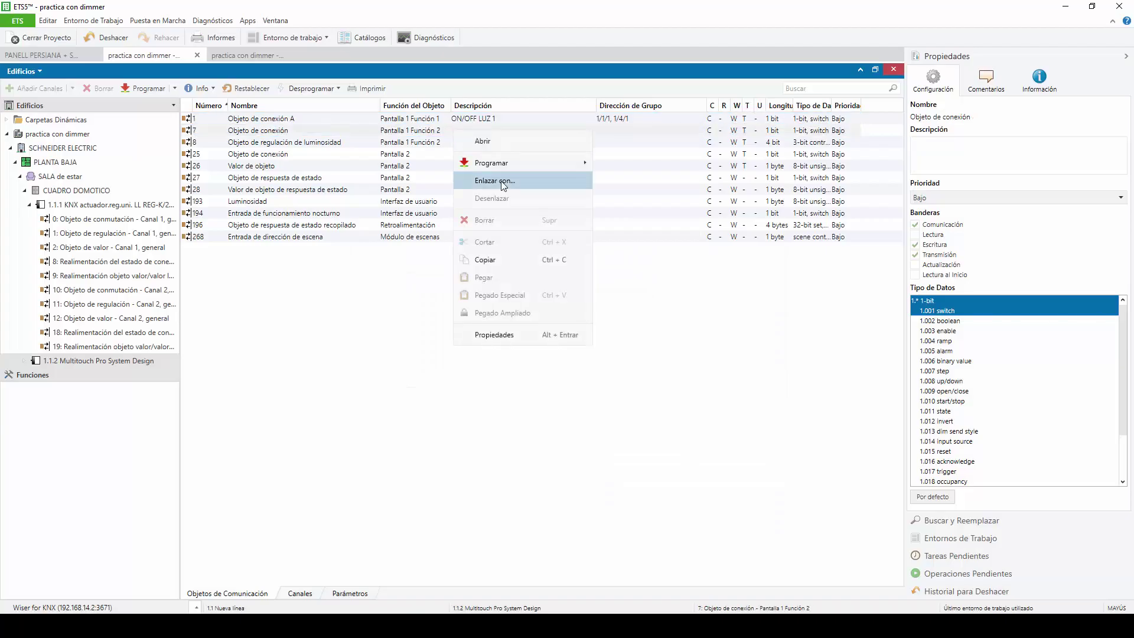
left_click(504, 183)
left_click(604, 328)
double_click(480, 238)
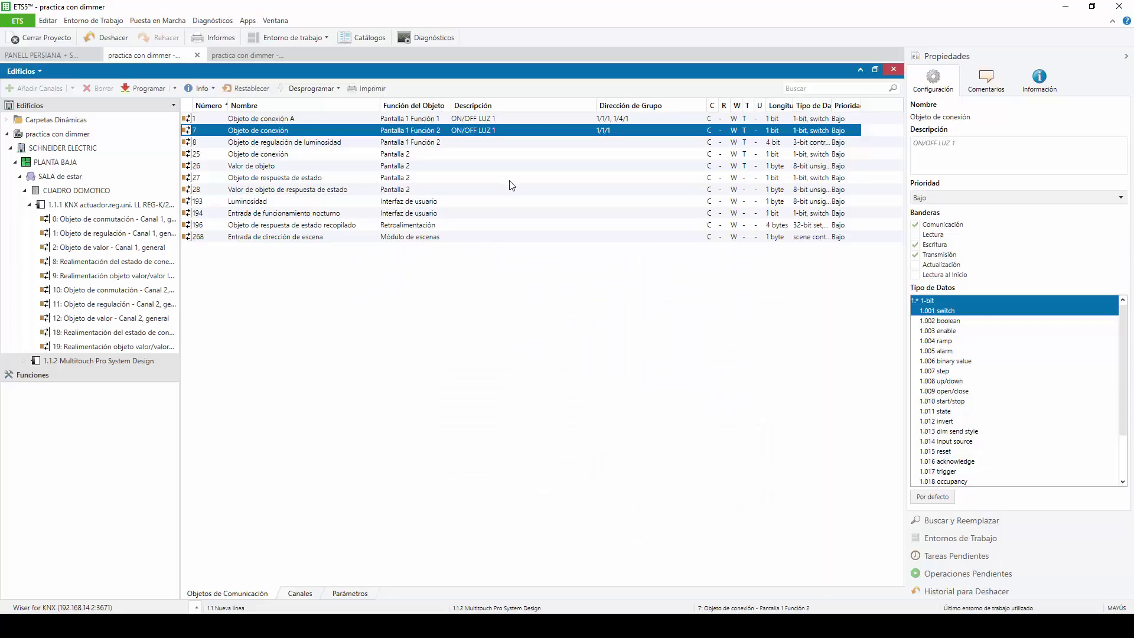
right_click(519, 131)
left_click(568, 183)
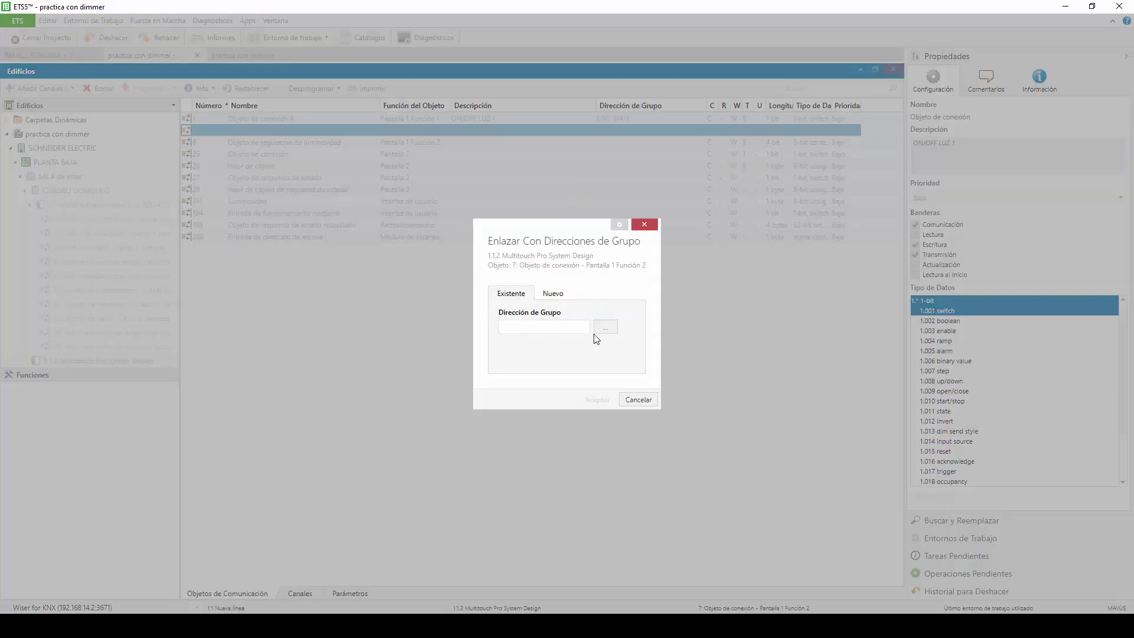
left_click(595, 335)
double_click(499, 250)
- Link Pantalla 1 Función 2's dimming object (Objeto de regulación de luminosidad) to existing group address 1/2/1 REGULACIÓN % LUZ 1
right_click(488, 144)
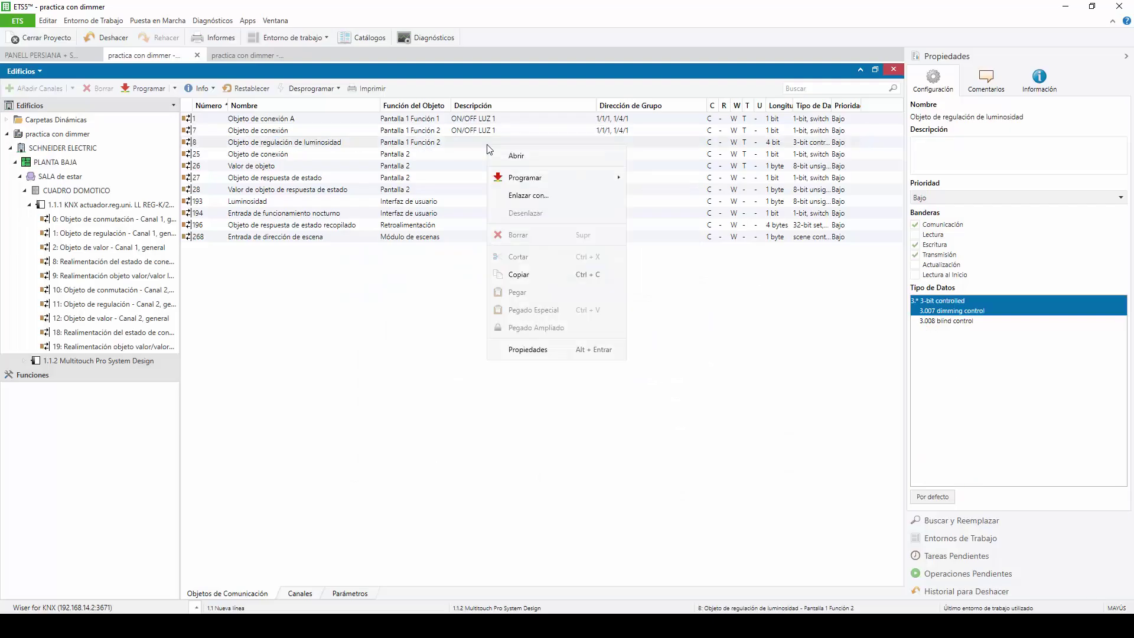
left_click(525, 195)
double_click(513, 243)
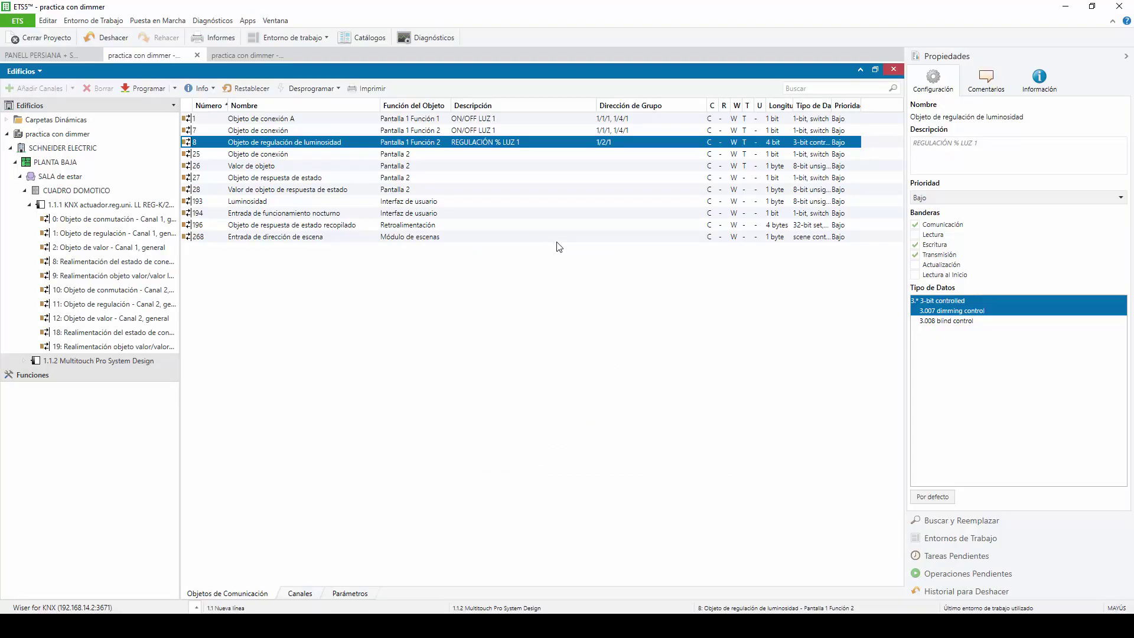
- Link Pantalla 2's switching object (Objeto de conexión) to group addresses 1/1/1 ON/OFF LUZ 1 and 1/4/1 ESTADO ON/OFF LUZ 1
left_click(474, 155)
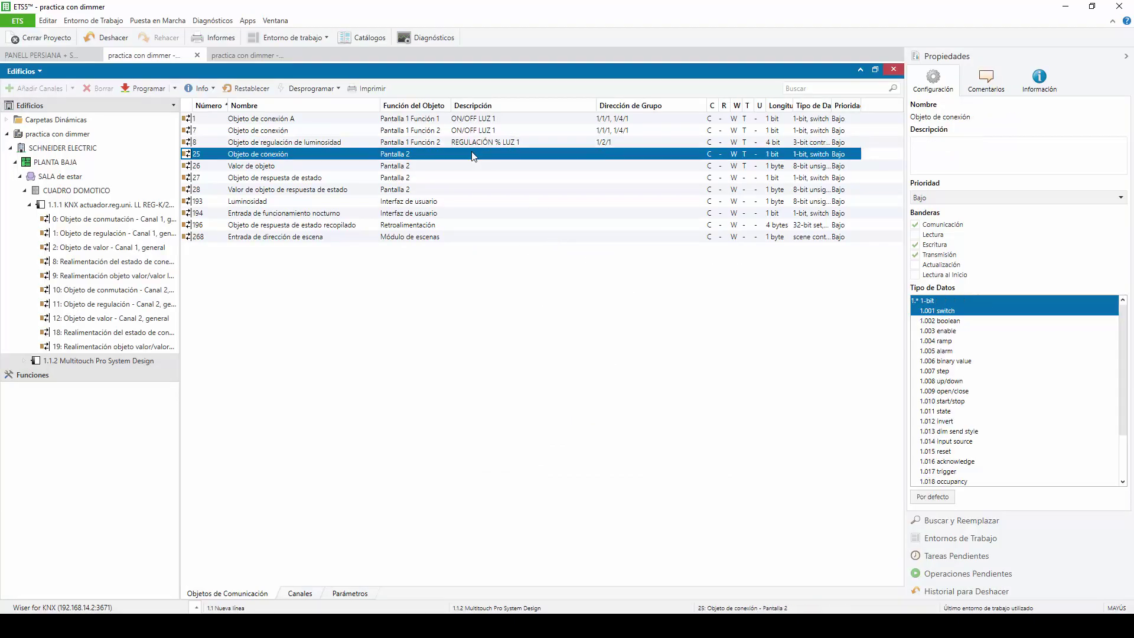
right_click(428, 157)
left_click(467, 209)
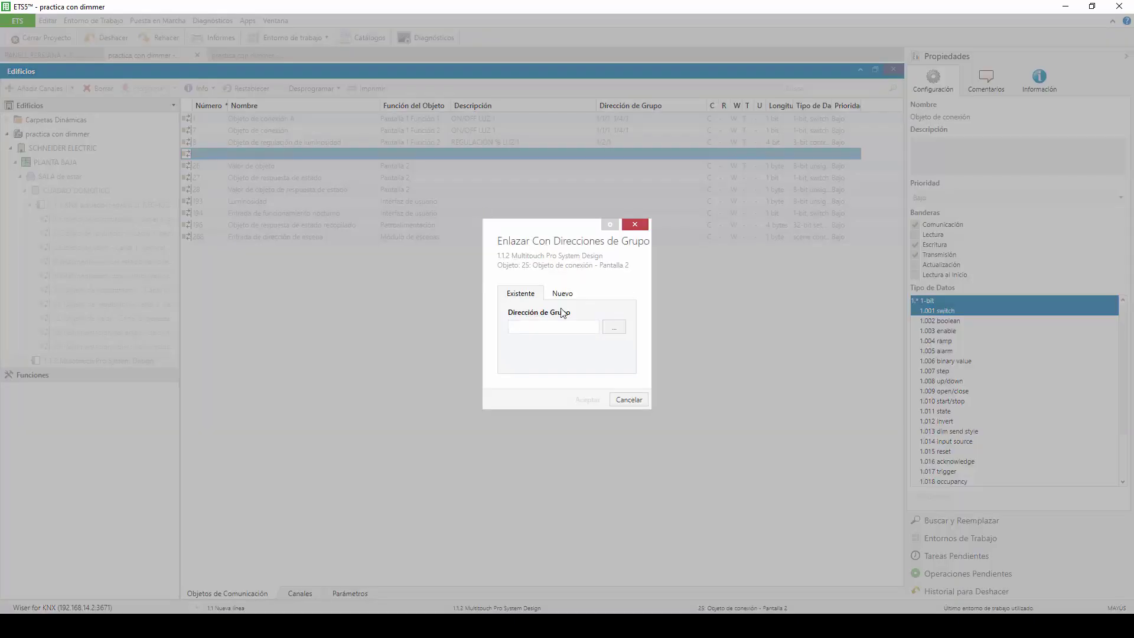
double_click(513, 239)
right_click(528, 157)
left_click(544, 204)
double_click(514, 324)
- Link Pantalla 2's value object (Valor de objeto) to existing group address 1/3/1 VALOR % LUZ 1
right_click(457, 166)
left_click(472, 214)
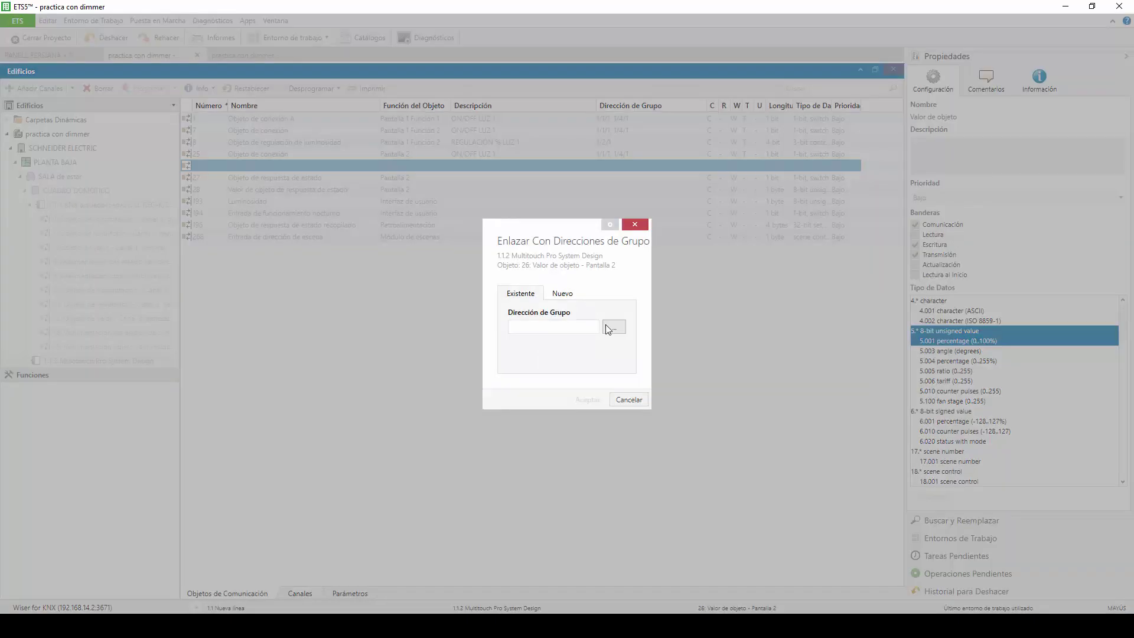
double_click(506, 243)
- Link Pantalla 2's status response object (Objeto de respuesta de estado) to existing group address 1/4/1 ESTADO ON/OFF LUZ 1
left_click(478, 180)
right_click(480, 180)
left_click(532, 229)
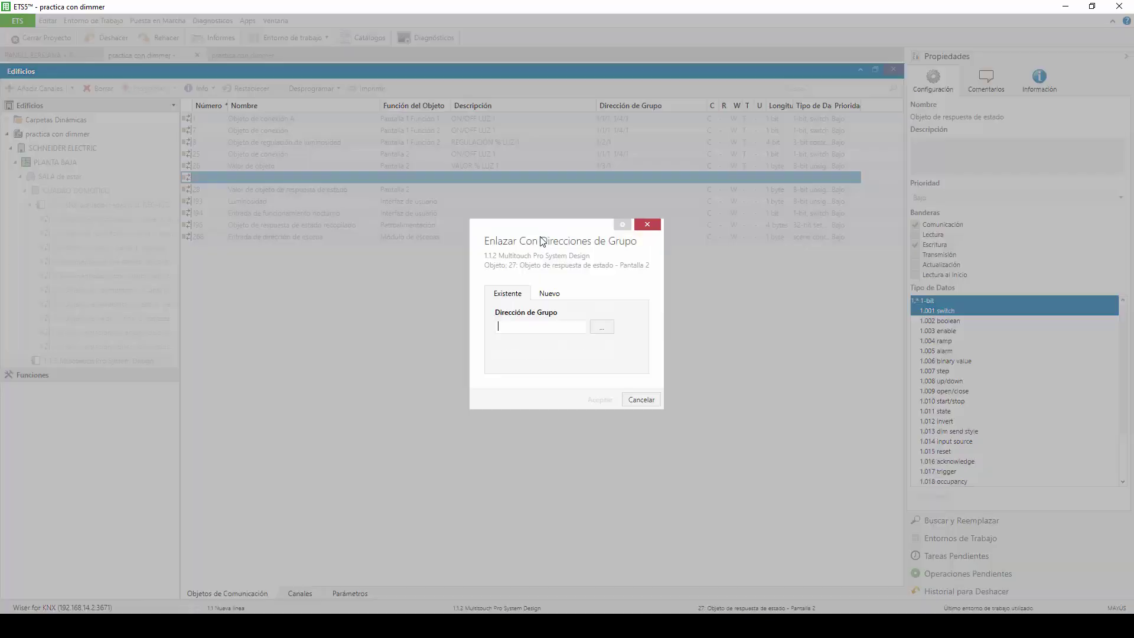
double_click(522, 252)
- Open the group address linking dialog for Pantalla 2's status value object (Valor de objeto de respuesta de estado)
left_click(467, 189)
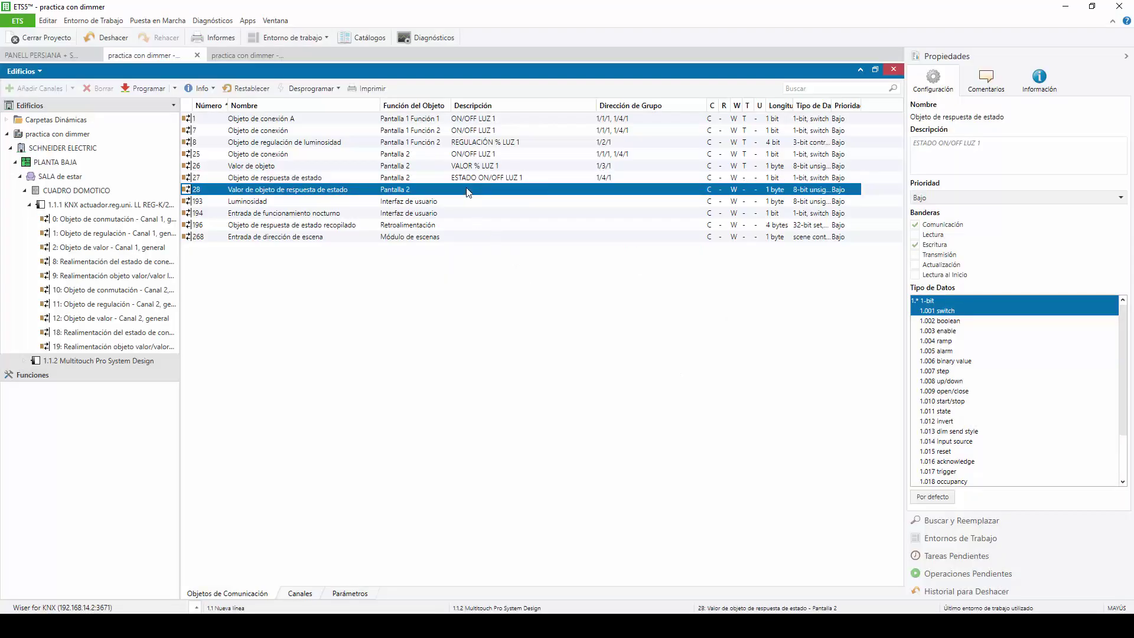
right_click(467, 189)
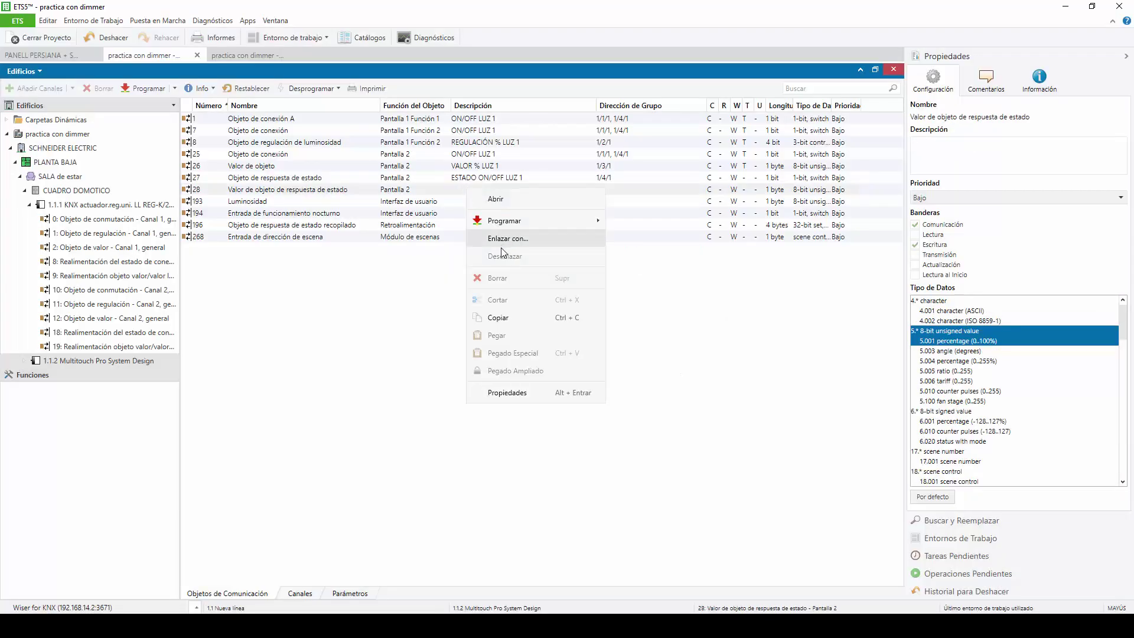
left_click(523, 242)
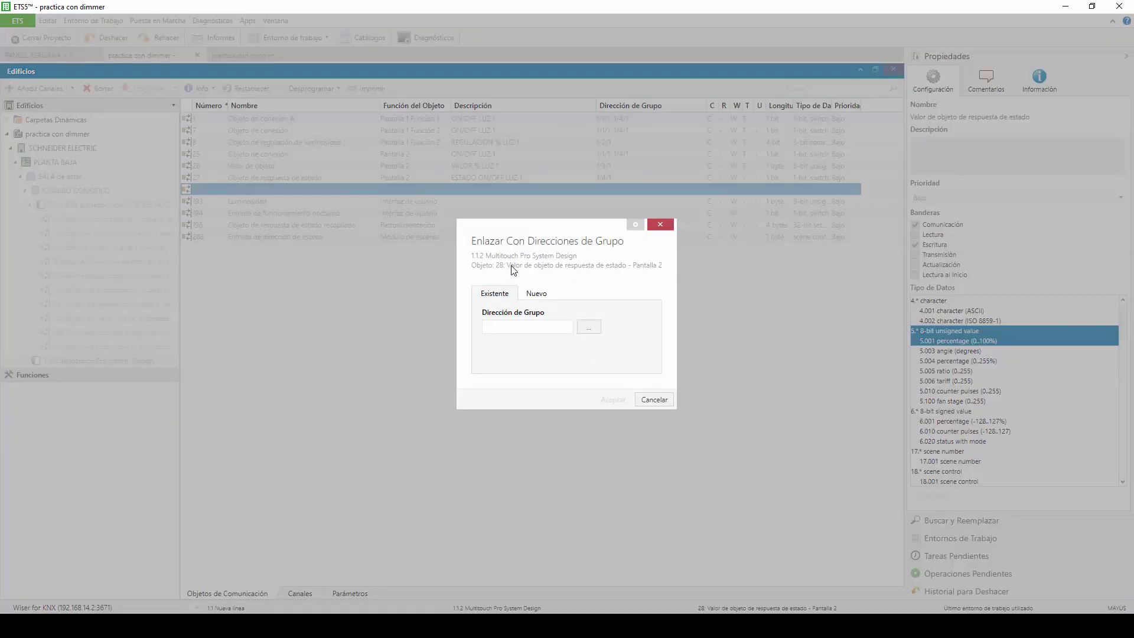